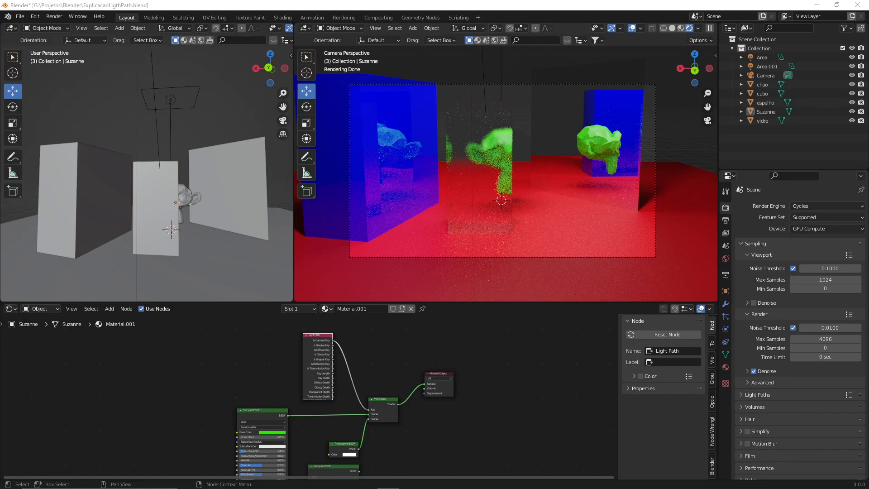
- Delete the Light Path node that drives the Mix Shader factor in Suzanne's material
{"action": "scroll", "coordinate": [313, 355], "scroll_direction": "up", "scroll_amount": 5}
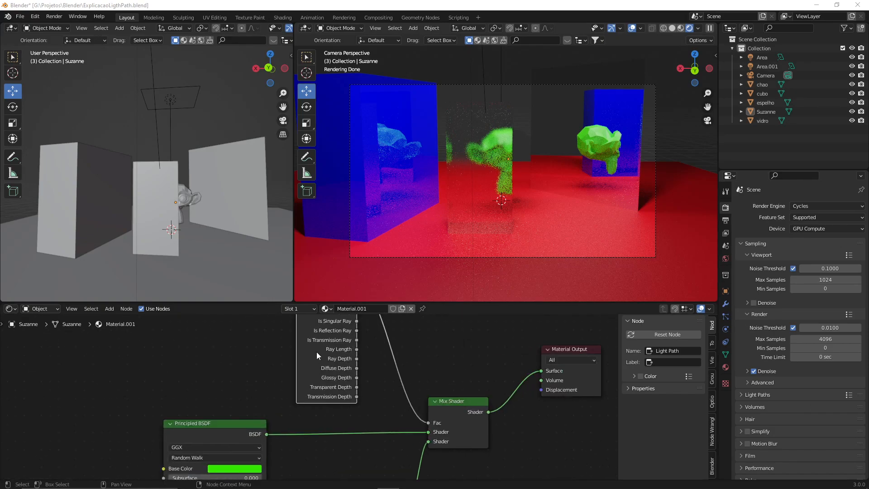
{"action": "middle_click_drag", "start_coordinate": [360, 367], "coordinate": [385, 384]}
{"action": "scroll", "coordinate": [366, 390], "scroll_direction": "down", "scroll_amount": 1}
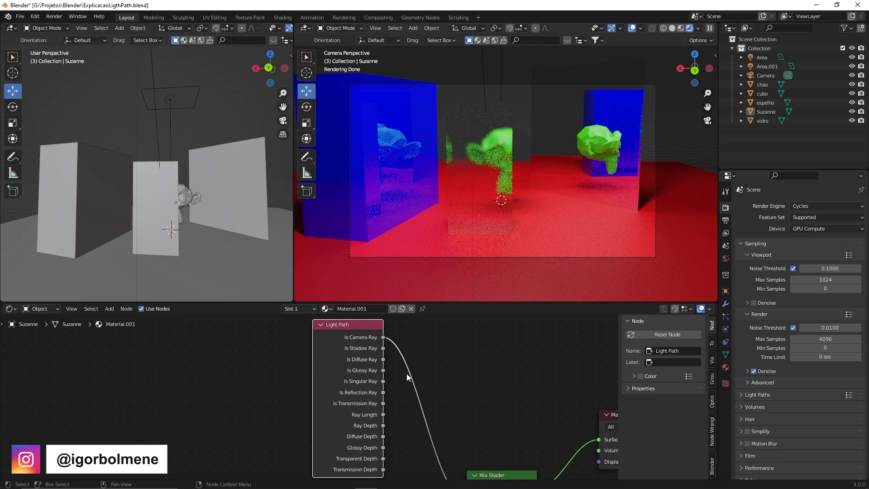
{"action": "left_click_drag", "start_coordinate": [407, 322], "coordinate": [276, 477]}
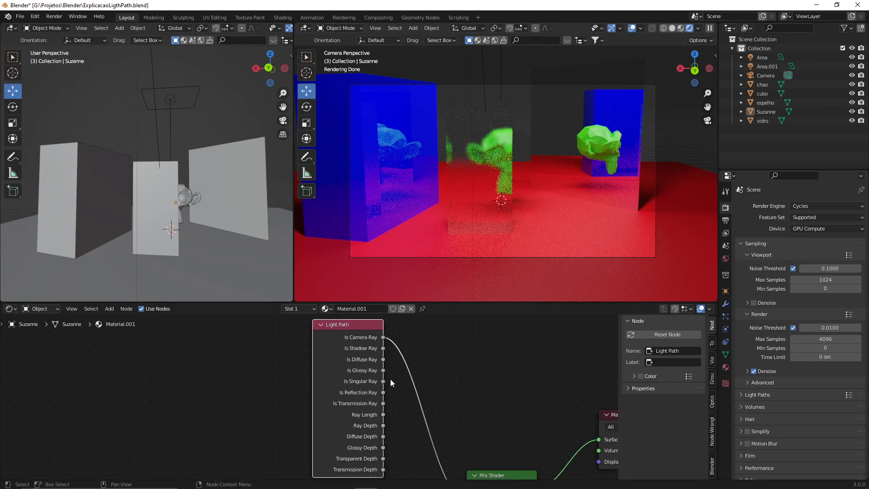
{"action": "scroll", "coordinate": [398, 378], "scroll_direction": "down", "scroll_amount": 1}
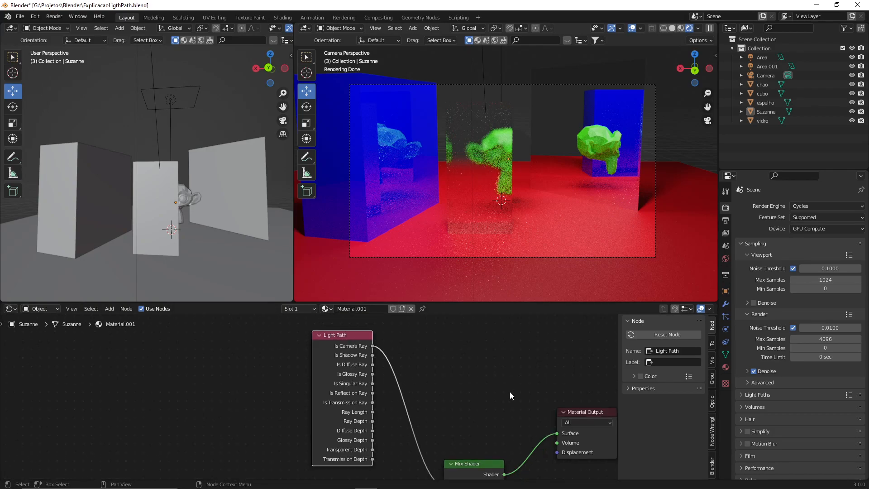
{"action": "mouse_move", "coordinate": [334, 337]}
{"action": "left_mouse_down"}
{"action": "mouse_move", "coordinate": [317, 332]}
{"action": "mouse_move", "coordinate": [323, 335]}
{"action": "left_mouse_up"}
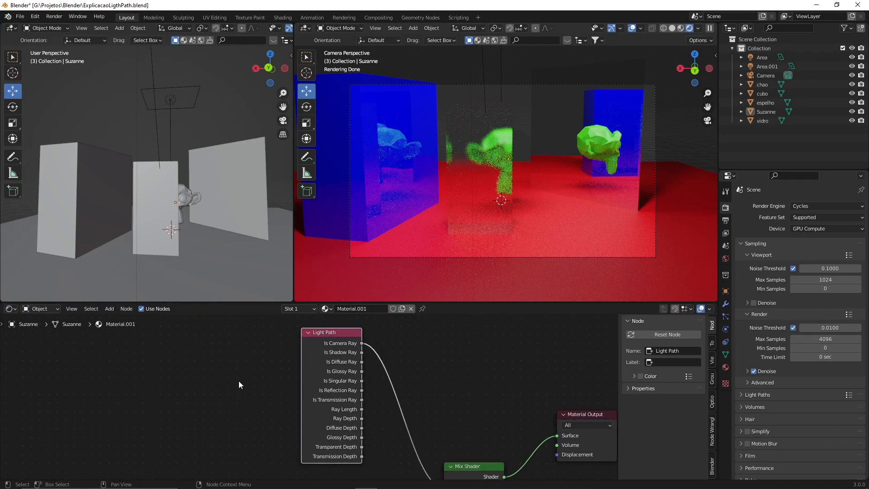
{"action": "key", "text": "x"}
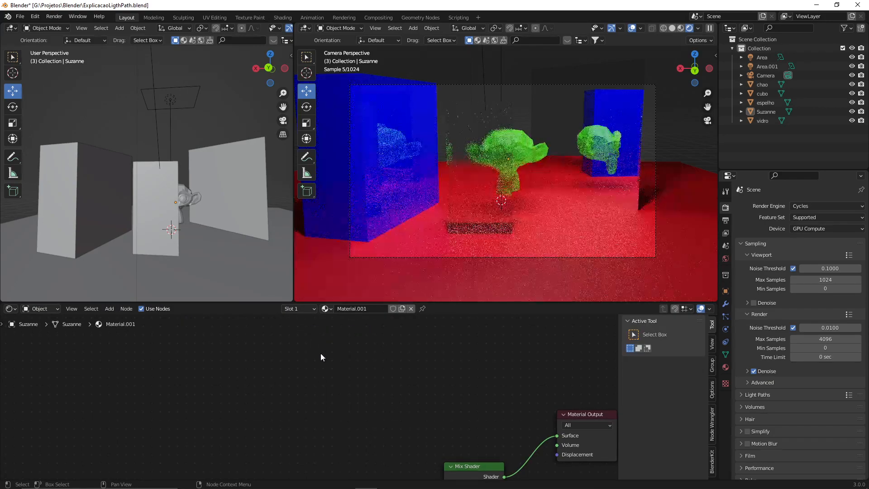
- Add a new Light Path node to Suzanne's material and place it above the Mix Shader
{"action": "key", "text": "shift+a"}
{"action": "left_click", "coordinate": [317, 356]}
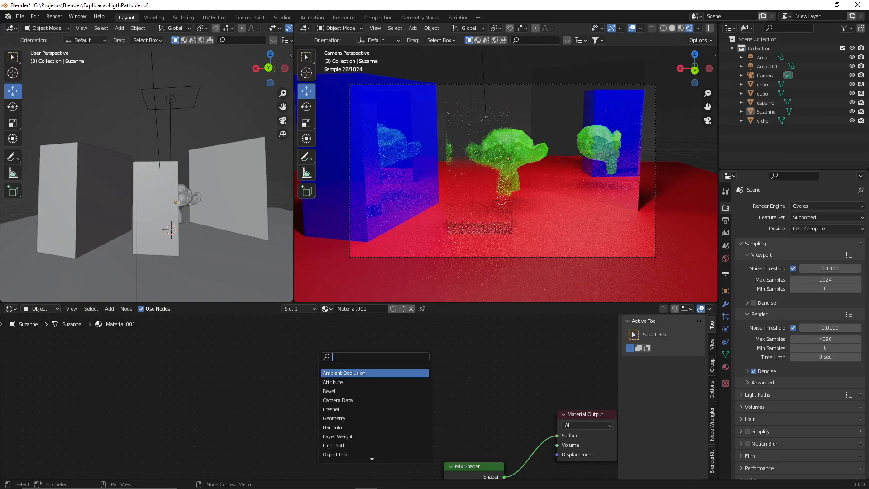
{"action": "type", "text": "lig"}
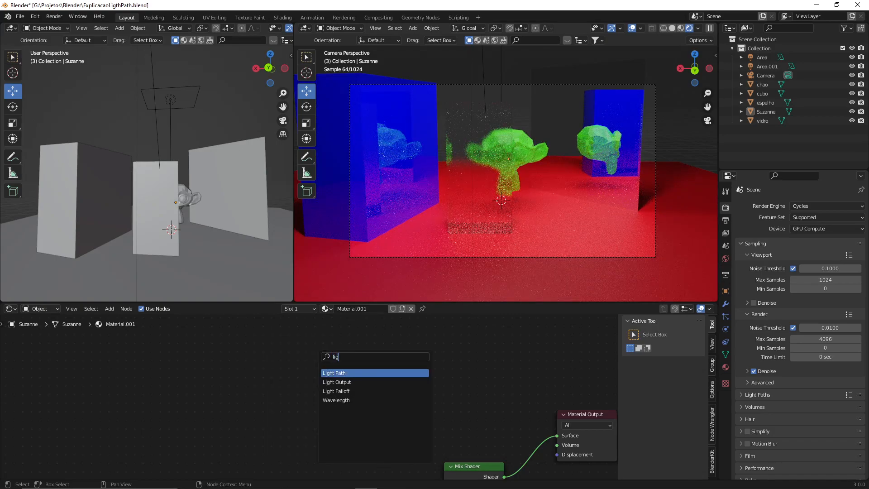
{"action": "key", "text": "Return"}
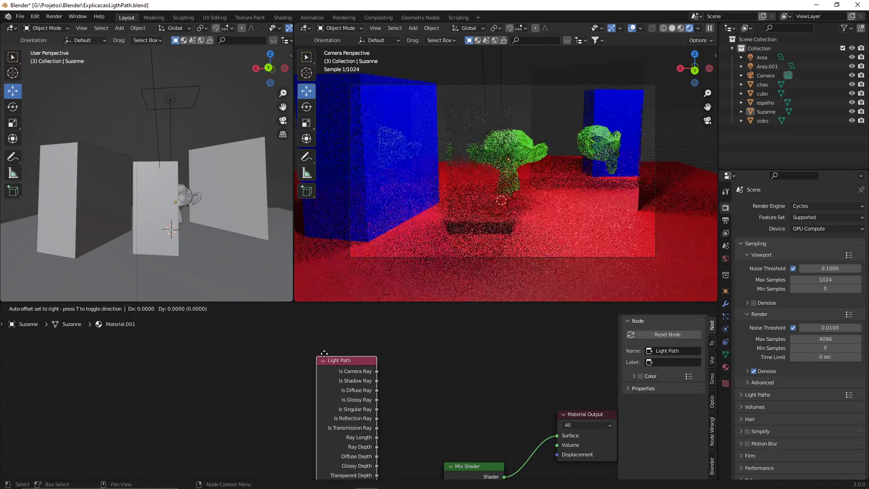
{"action": "left_click", "coordinate": [346, 324]}
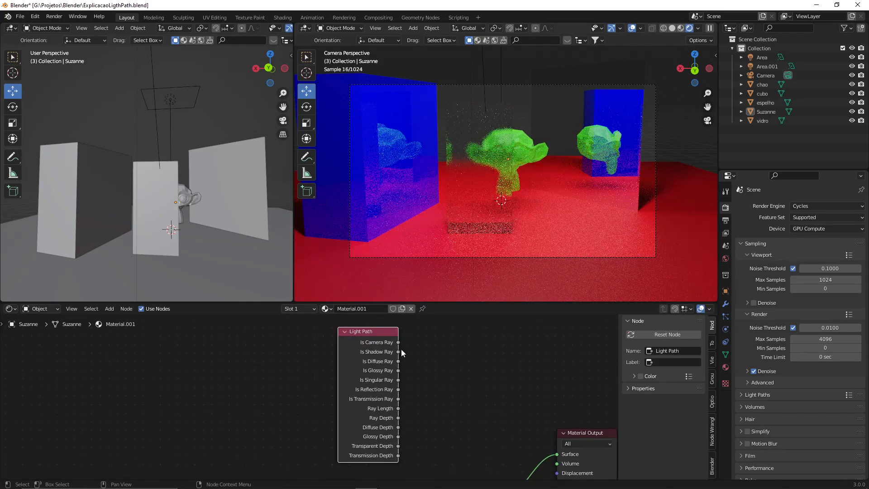
{"action": "middle_click_drag", "start_coordinate": [401, 348], "coordinate": [389, 344]}
- Examine the Light Path node's ray outputs and the scene's camera, lights and objects from several angles
{"action": "left_click_drag", "start_coordinate": [400, 330], "coordinate": [338, 343]}
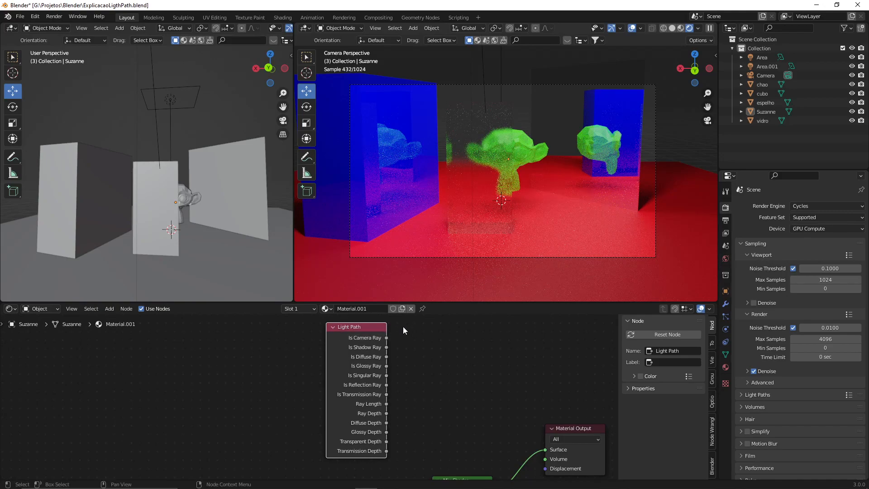
{"action": "left_click_drag", "start_coordinate": [403, 330], "coordinate": [310, 465]}
{"action": "middle_click_drag", "start_coordinate": [80, 221], "coordinate": [176, 187]}
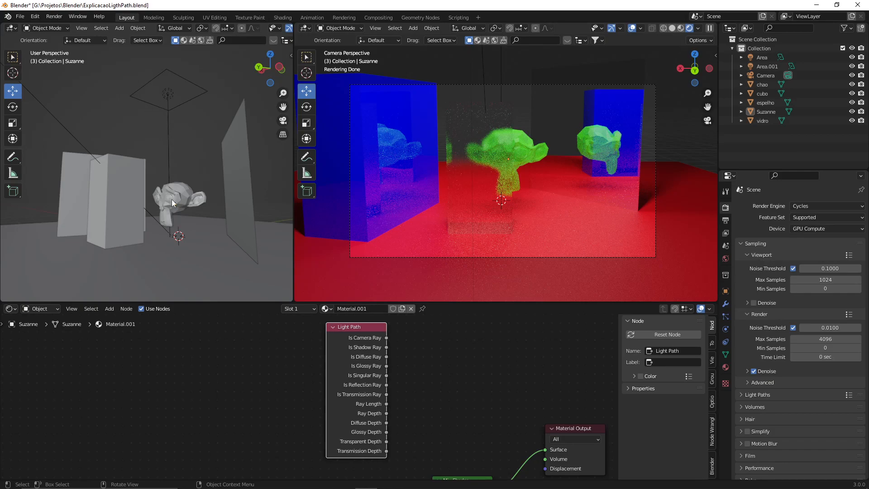
{"action": "middle_click_drag", "start_coordinate": [91, 162], "coordinate": [67, 160]}
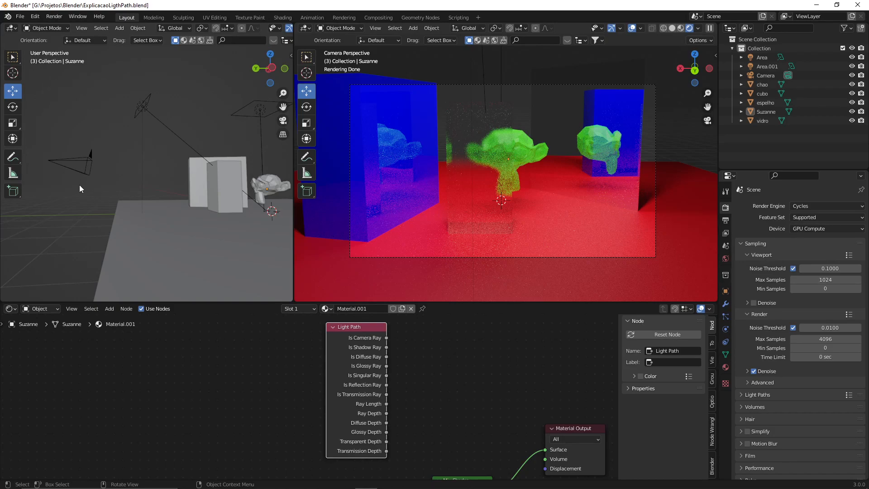
{"action": "middle_click_drag", "start_coordinate": [124, 193], "coordinate": [180, 210]}
{"action": "left_click_drag", "start_coordinate": [359, 326], "coordinate": [338, 334]}
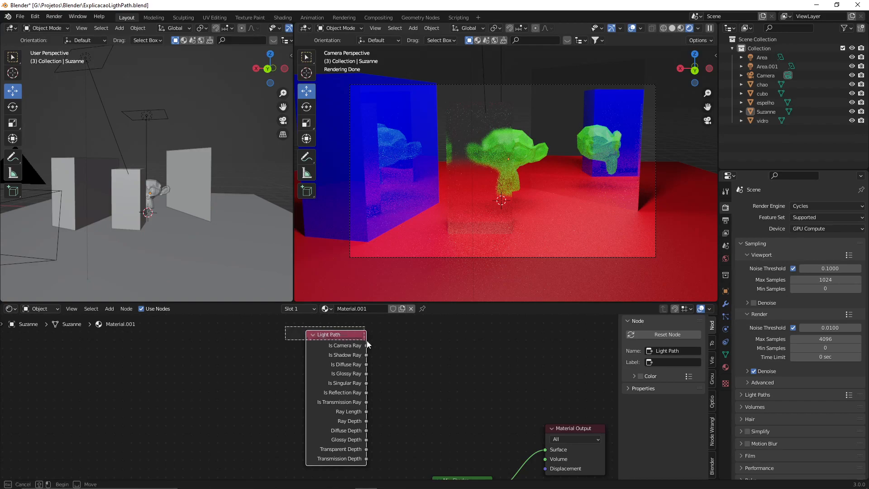
{"action": "left_click_drag", "start_coordinate": [276, 343], "coordinate": [395, 360]}
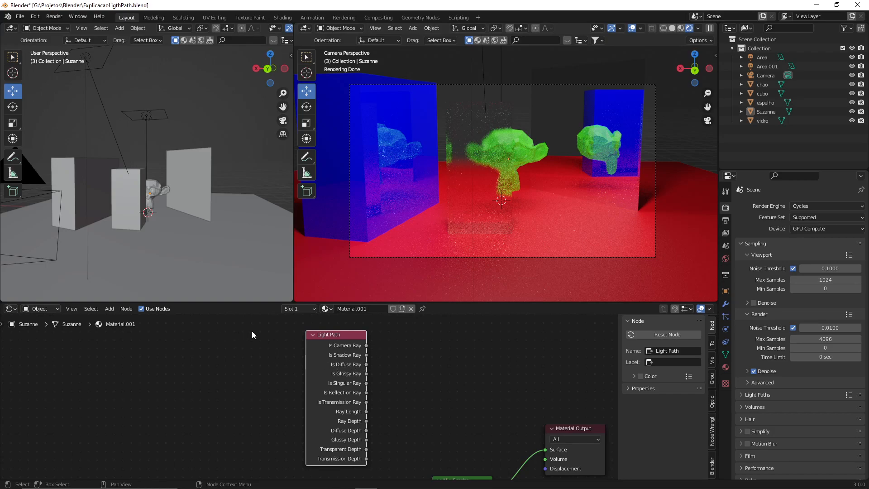
{"action": "left_click_drag", "start_coordinate": [257, 322], "coordinate": [405, 362]}
{"action": "left_click", "coordinate": [258, 401]}
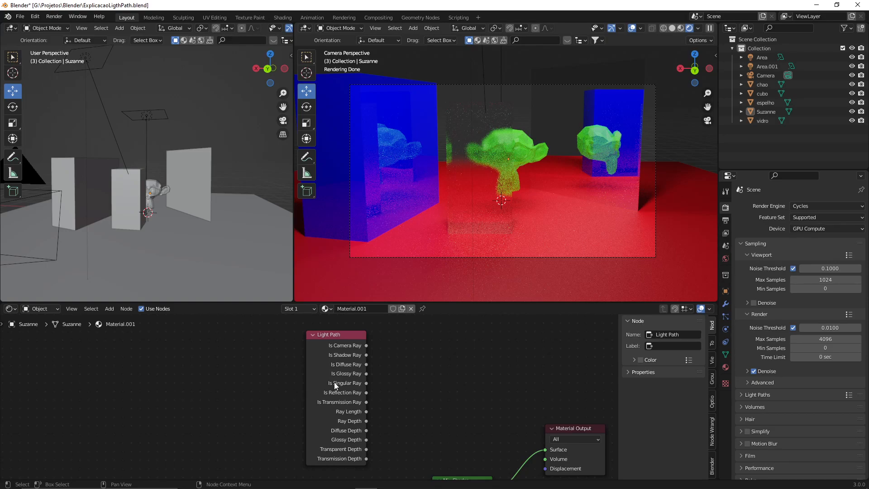
{"action": "left_click_drag", "start_coordinate": [382, 330], "coordinate": [290, 471]}
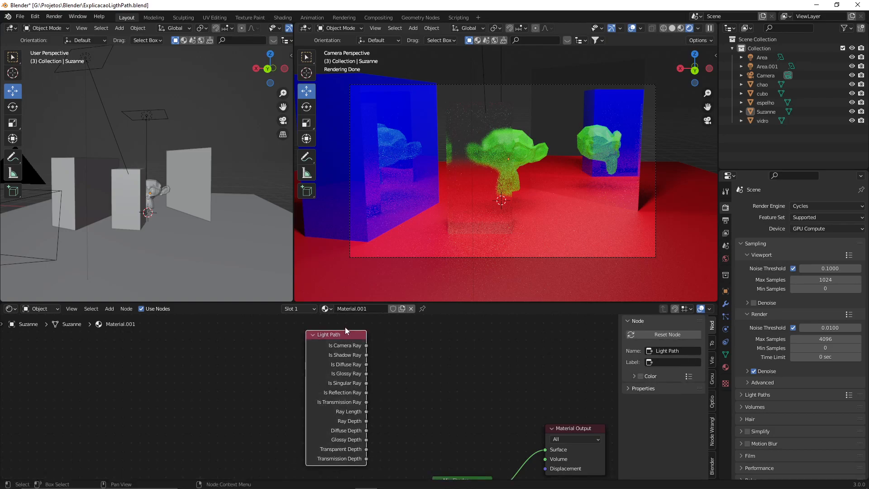
{"action": "left_click_drag", "start_coordinate": [330, 335], "coordinate": [328, 336]}
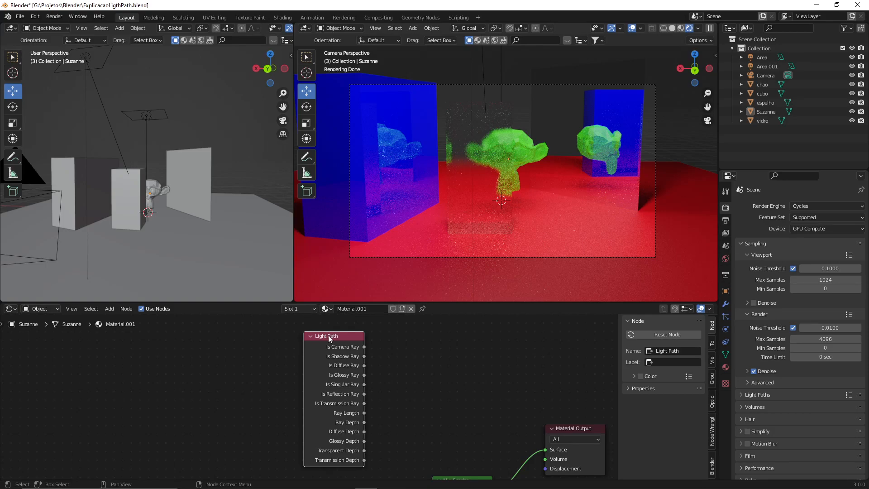
{"action": "left_click_drag", "start_coordinate": [336, 338], "coordinate": [332, 341]}
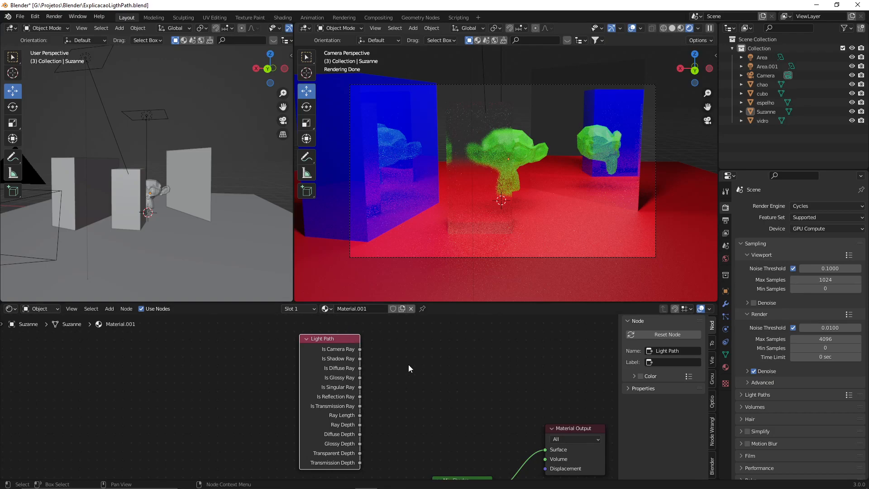
- Connect the green Principled BSDF directly to the Material Output's Surface to preview that shader alone
{"action": "middle_click_drag", "start_coordinate": [408, 366], "coordinate": [388, 349]}
{"action": "scroll", "coordinate": [383, 356], "scroll_direction": "down", "scroll_amount": 5}
{"action": "middle_click_drag", "start_coordinate": [346, 428], "coordinate": [393, 357]}
{"action": "scroll", "coordinate": [294, 383], "scroll_direction": "up", "scroll_amount": 3}
{"action": "left_click_drag", "start_coordinate": [312, 341], "coordinate": [317, 348]}
{"action": "scroll", "coordinate": [303, 388], "scroll_direction": "down", "scroll_amount": 2}
{"action": "scroll", "coordinate": [303, 388], "scroll_direction": "down", "scroll_amount": 1}
{"action": "left_click_drag", "start_coordinate": [296, 389], "coordinate": [525, 330]}
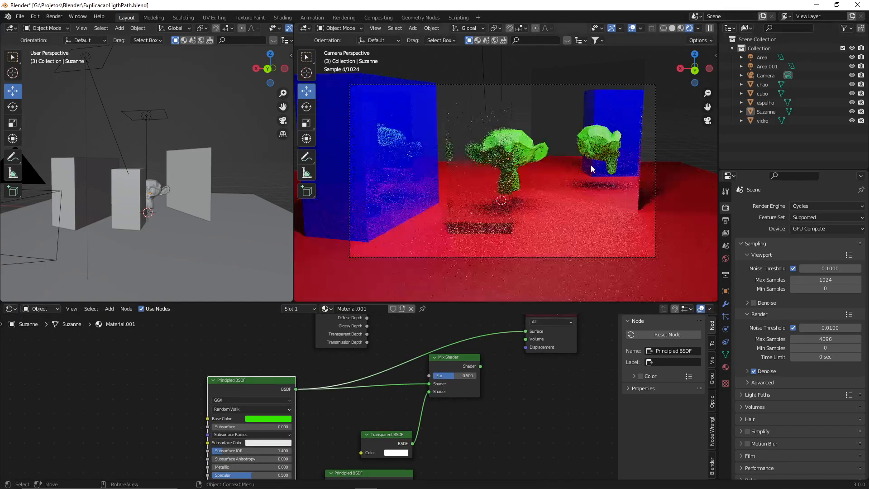
- Preview the Transparent BSDF and the magenta Principled BSDF in turn by connecting each to the Material Output's Surface
{"action": "middle_click_drag", "start_coordinate": [482, 349], "coordinate": [417, 294]}
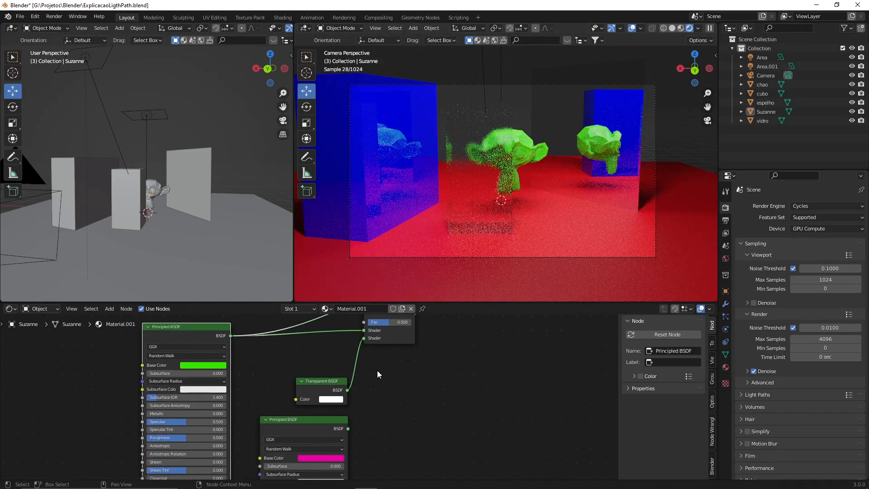
{"action": "middle_click_drag", "start_coordinate": [377, 370], "coordinate": [363, 427]}
{"action": "left_click_drag", "start_coordinate": [333, 446], "coordinate": [447, 334]}
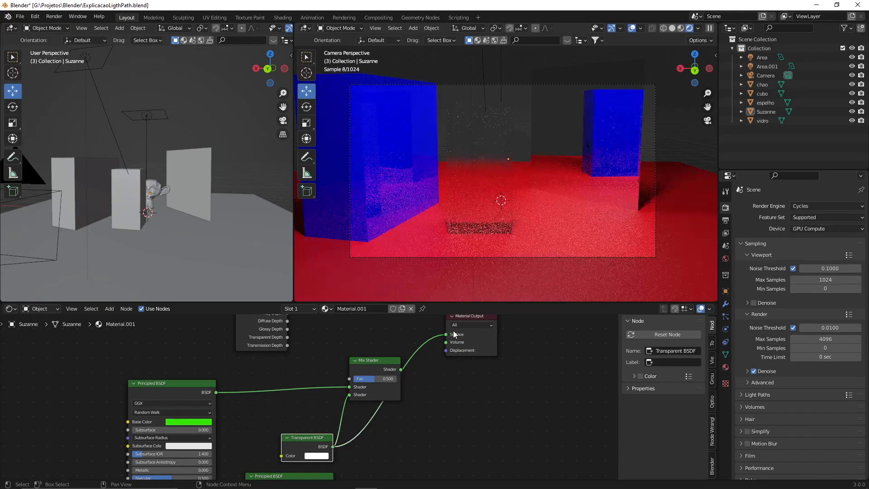
{"action": "middle_click_drag", "start_coordinate": [399, 423], "coordinate": [384, 371]}
{"action": "left_click_drag", "start_coordinate": [319, 433], "coordinate": [432, 362]}
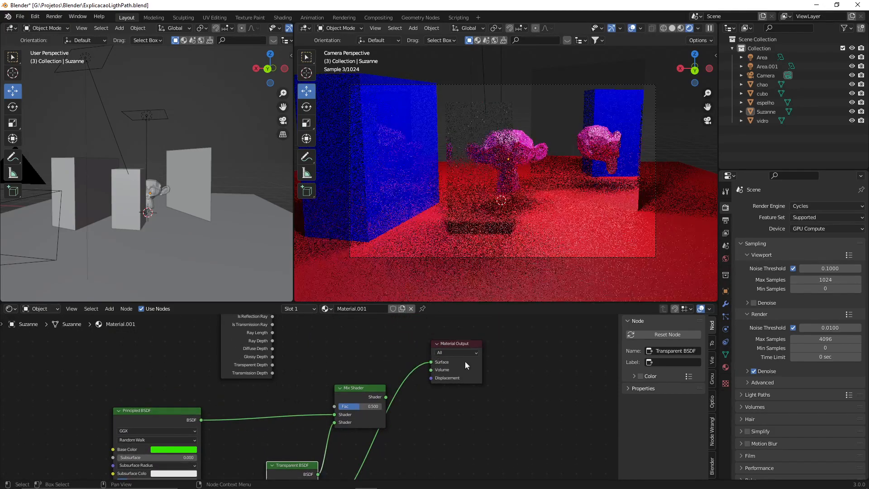
- Reconnect the Mix Shader's output to the Material Output's Surface
{"action": "middle_click_drag", "start_coordinate": [323, 457], "coordinate": [337, 415]}
{"action": "left_click_drag", "start_coordinate": [299, 424], "coordinate": [294, 404]}
{"action": "scroll", "coordinate": [401, 388], "scroll_direction": "up", "scroll_amount": 2}
{"action": "left_click_drag", "start_coordinate": [397, 377], "coordinate": [429, 343]}
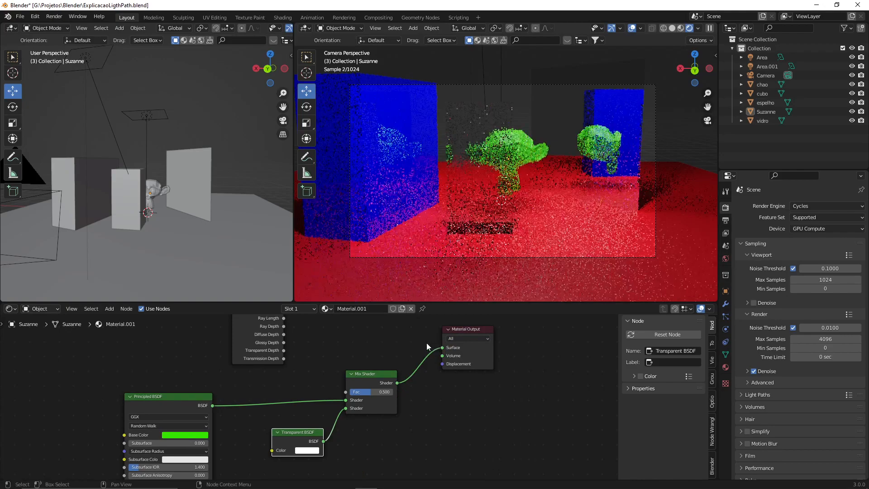
- Connect the Light Path node's Is Camera Ray output to the Mix Shader's Fac input
{"action": "middle_click_drag", "start_coordinate": [429, 343], "coordinate": [434, 406]}
{"action": "left_click_drag", "start_coordinate": [286, 339], "coordinate": [252, 360]}
{"action": "middle_click_drag", "start_coordinate": [338, 368], "coordinate": [336, 344]}
{"action": "left_click", "coordinate": [348, 349]}
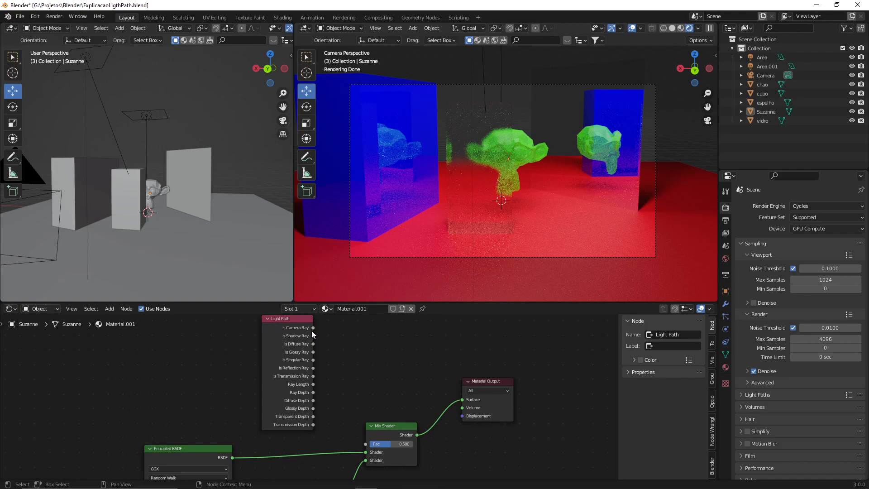
{"action": "left_click_drag", "start_coordinate": [313, 328], "coordinate": [386, 430]}
{"action": "middle_click_drag", "start_coordinate": [398, 419], "coordinate": [392, 375]}
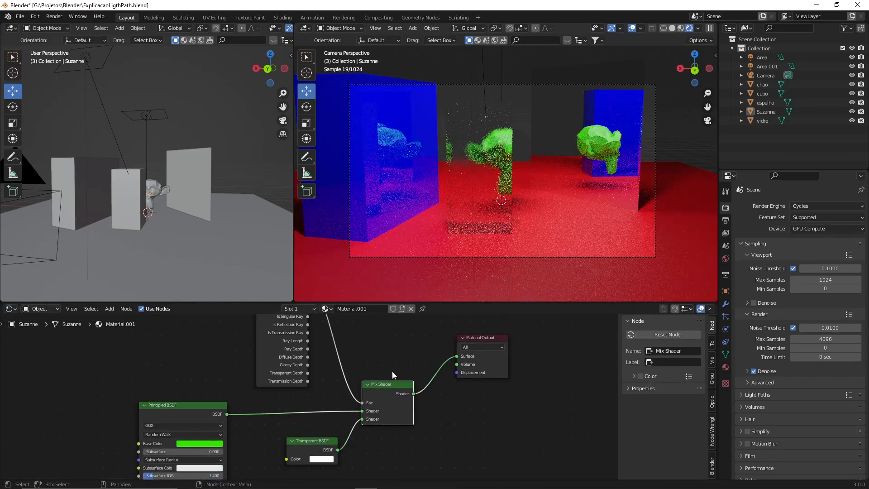
- Examine the Is Camera Ray connection and how Suzanne, the glass block and the mirror are arranged in the scene
{"action": "scroll", "coordinate": [311, 394], "scroll_direction": "up", "scroll_amount": 5}
{"action": "middle_click_drag", "start_coordinate": [311, 393], "coordinate": [308, 414]}
{"action": "middle_click_drag", "start_coordinate": [312, 273], "coordinate": [310, 368]}
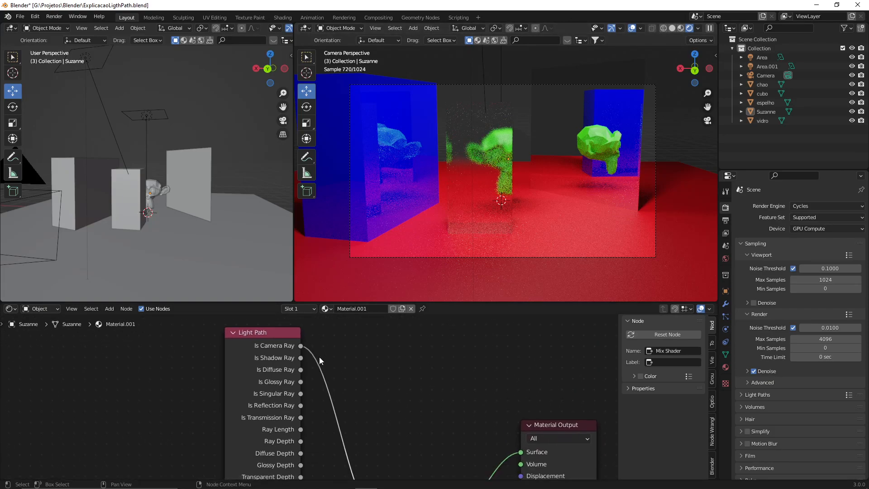
{"action": "left_click_drag", "start_coordinate": [341, 330], "coordinate": [194, 354]}
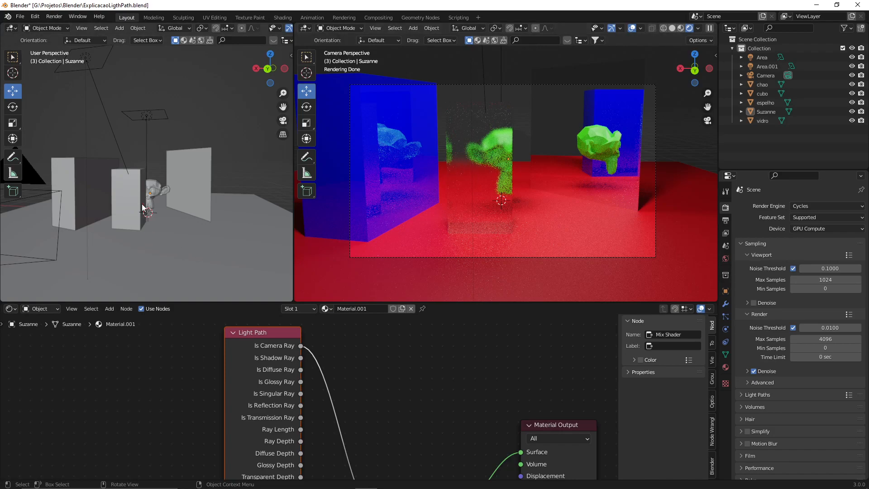
{"action": "middle_click_drag", "start_coordinate": [143, 214], "coordinate": [122, 196]}
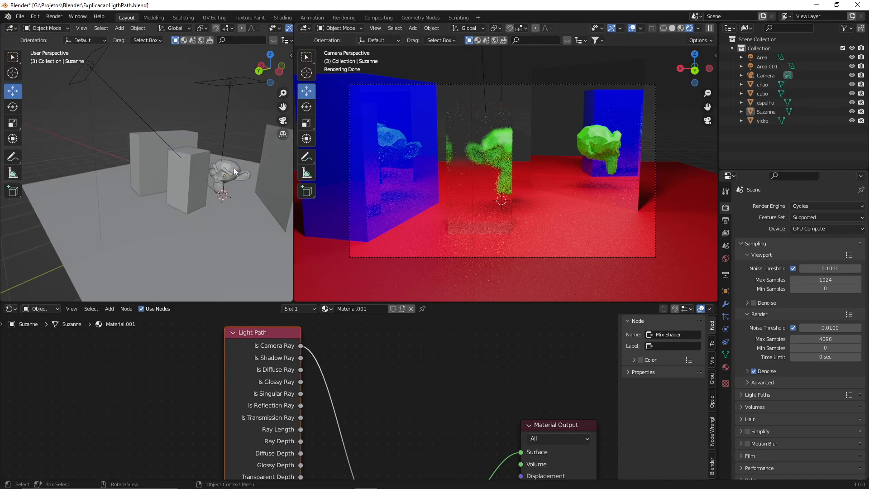
{"action": "middle_click_drag", "start_coordinate": [232, 162], "coordinate": [163, 189]}
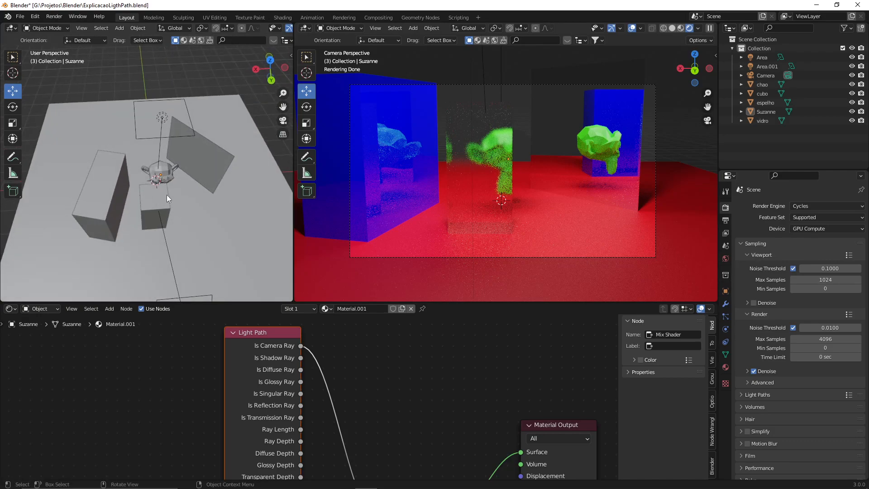
- Switch the solid viewport to the camera view and briefly select Suzanne to show her outline behind the glass block
{"action": "key", "text": "KP_0"}
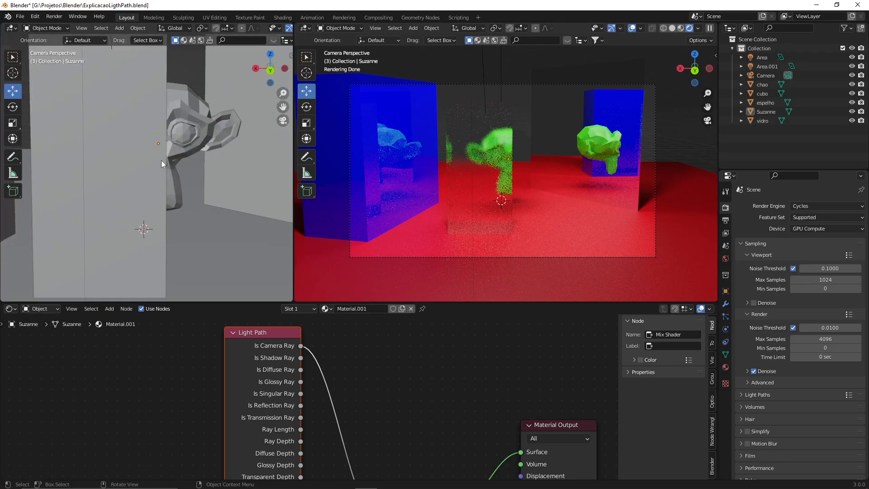
{"action": "scroll", "coordinate": [164, 112], "scroll_direction": "down", "scroll_amount": 3}
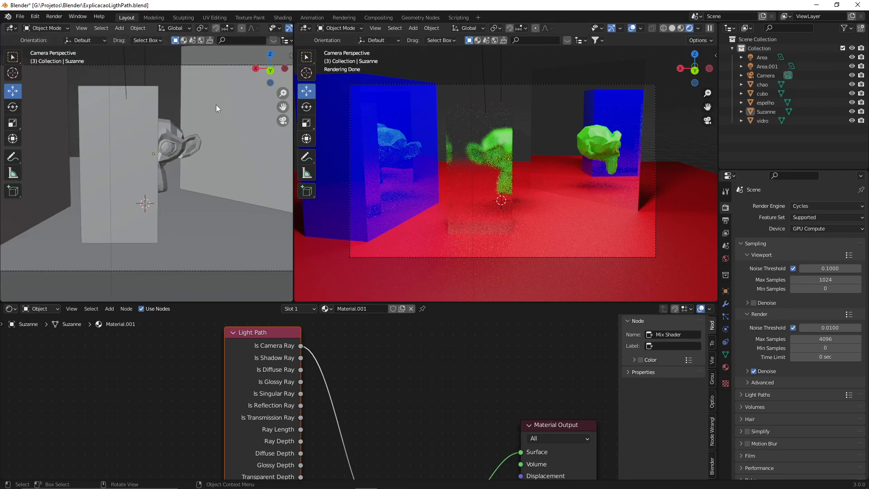
{"action": "left_click", "coordinate": [170, 138]}
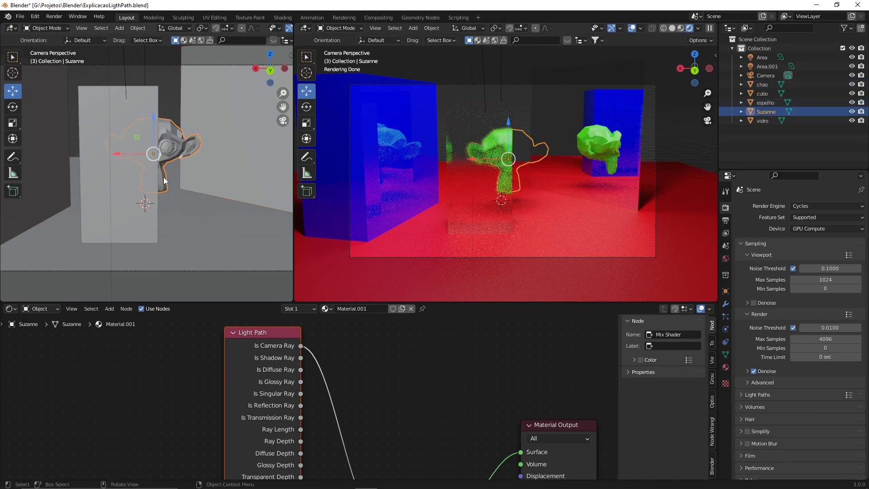
{"action": "left_click", "coordinate": [177, 75]}
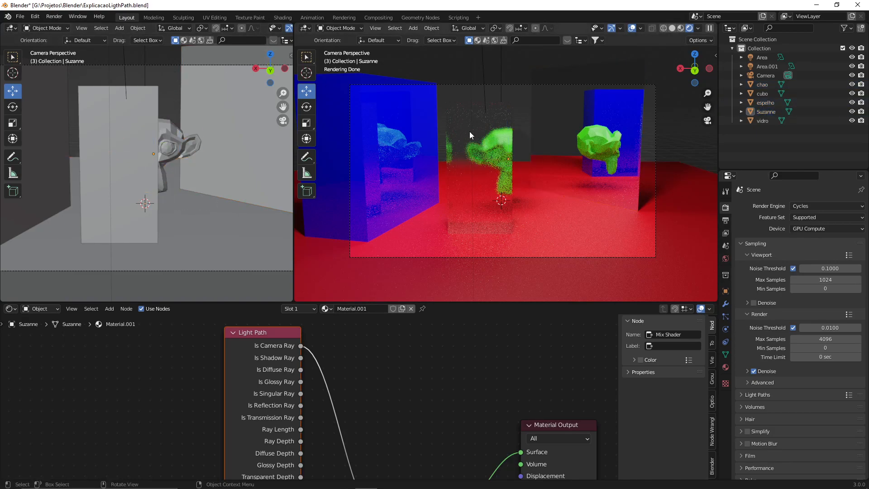
- Connect the magenta Principled BSDF to the Mix Shader's second Shader input
{"action": "scroll", "coordinate": [413, 398], "scroll_direction": "down", "scroll_amount": 5}
{"action": "middle_click_drag", "start_coordinate": [406, 411], "coordinate": [454, 315]}
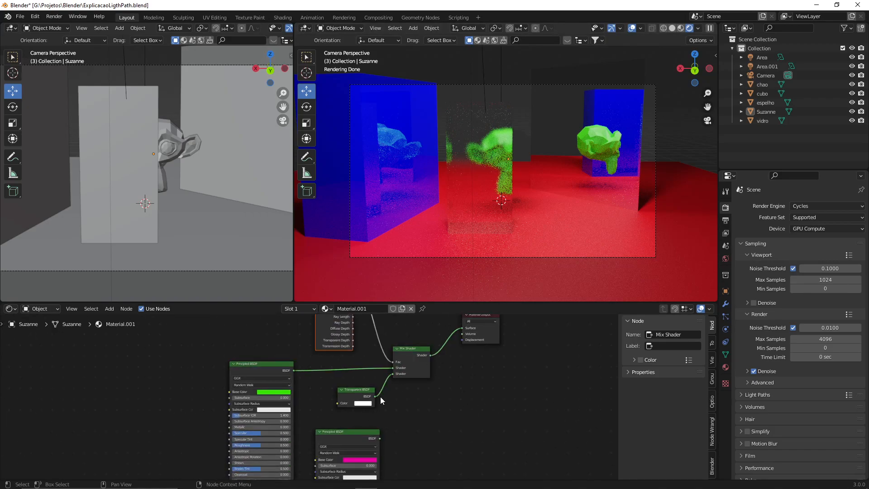
{"action": "scroll", "coordinate": [383, 392], "scroll_direction": "up", "scroll_amount": 2}
{"action": "left_click_drag", "start_coordinate": [405, 453], "coordinate": [424, 365]}
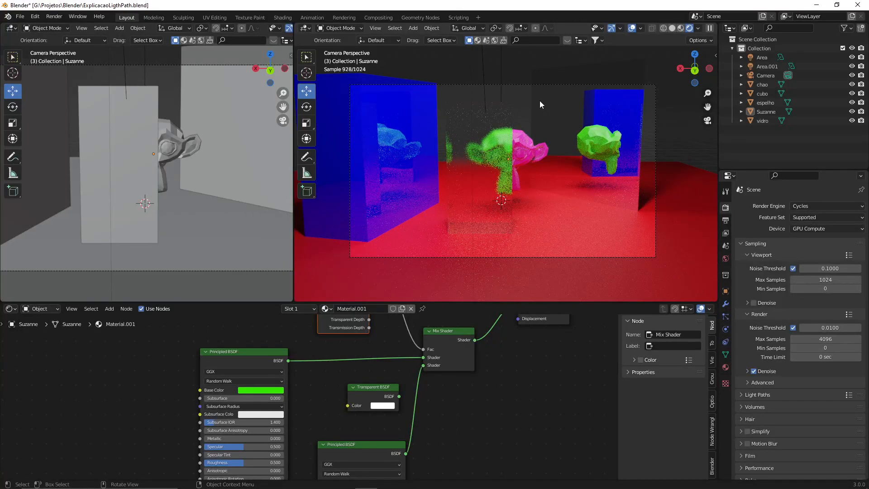
{"action": "scroll", "coordinate": [400, 404], "scroll_direction": "up", "scroll_amount": 2, "text": "shift"}
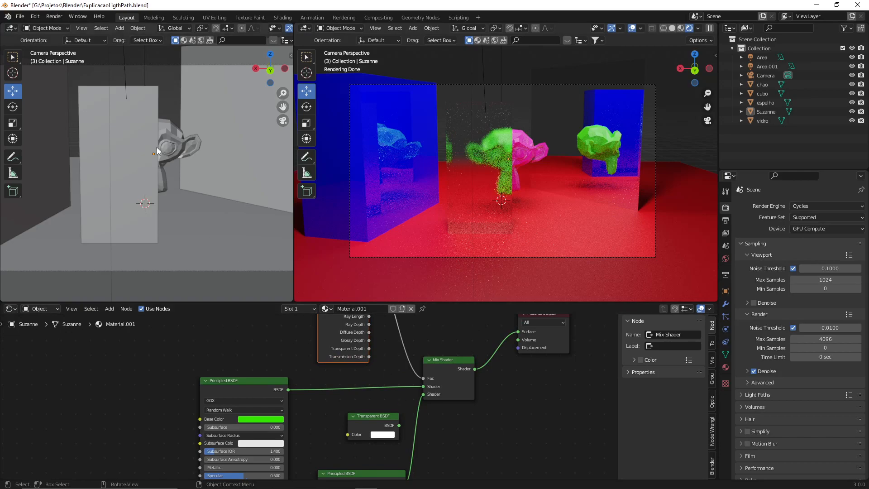
- Slide the glass block sideways clear of Suzanne and return it to its place partly covering her
{"action": "left_click", "coordinate": [465, 121]}
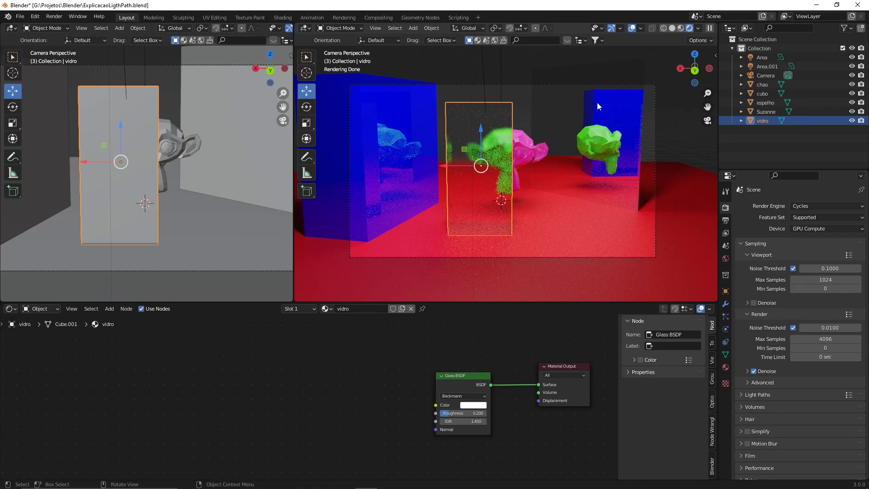
{"action": "mouse_move", "coordinate": [445, 166]}
{"action": "left_mouse_down"}
{"action": "mouse_move", "coordinate": [472, 160]}
{"action": "mouse_move", "coordinate": [446, 164]}
{"action": "left_mouse_up"}
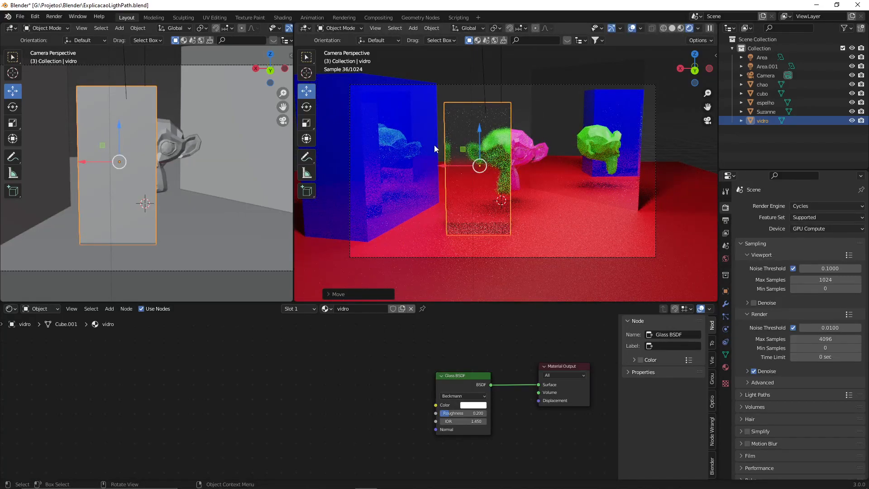
{"action": "left_click_drag", "start_coordinate": [455, 162], "coordinate": [417, 160]}
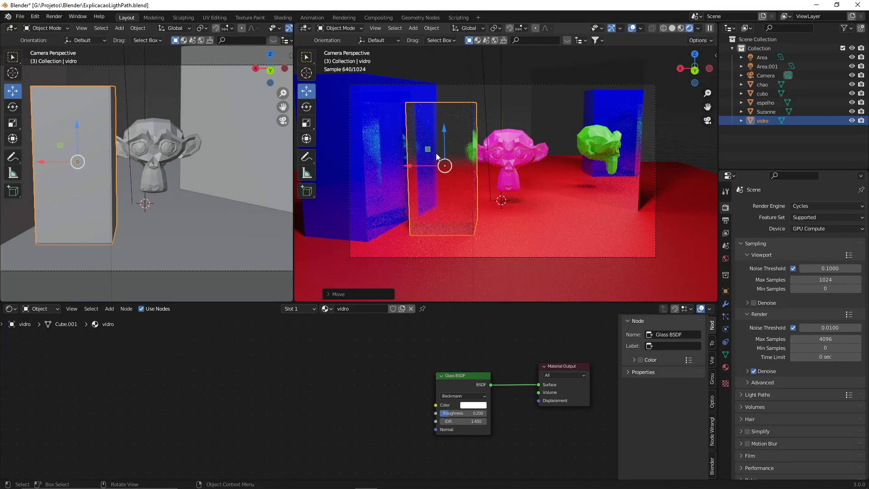
{"action": "left_click_drag", "start_coordinate": [409, 167], "coordinate": [447, 171]}
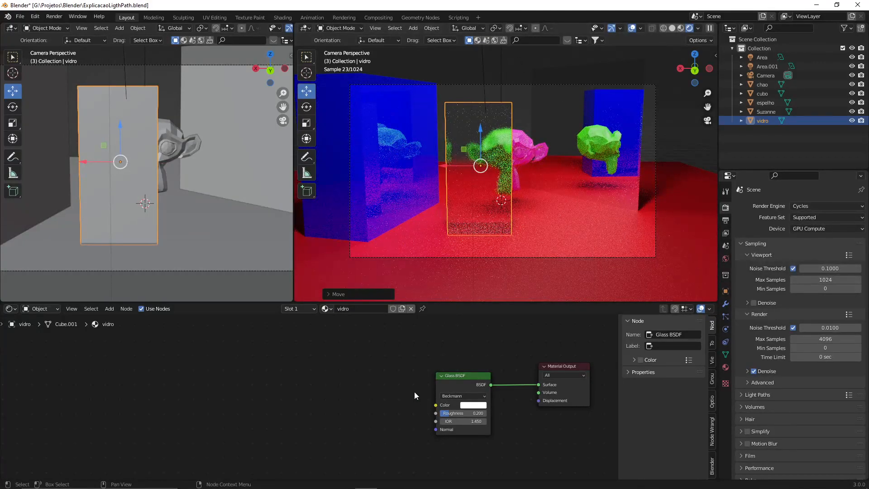
- Select Suzanne and connect the Transparent BSDF to the Mix Shader's second Shader input
{"action": "left_click", "coordinate": [509, 144]}
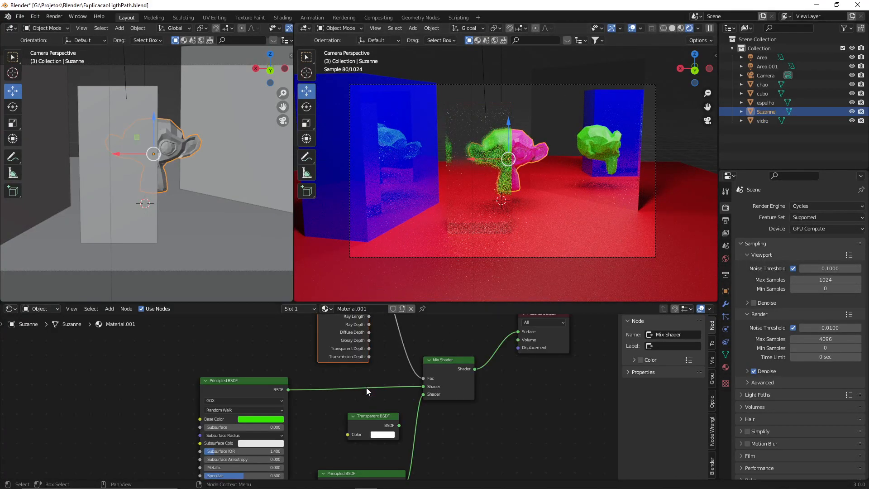
{"action": "middle_click_drag", "start_coordinate": [366, 387], "coordinate": [392, 364]}
{"action": "left_click_drag", "start_coordinate": [407, 401], "coordinate": [429, 374]}
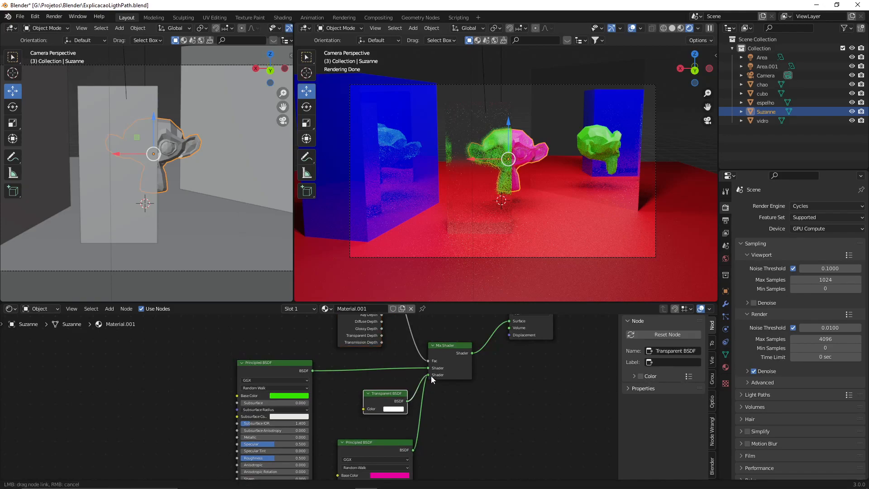
- Connect the Light Path node's Is Shadow Ray output to the Mix Shader's Fac input
{"action": "middle_click_drag", "start_coordinate": [487, 337], "coordinate": [457, 403]}
{"action": "scroll", "coordinate": [435, 383], "scroll_direction": "up", "scroll_amount": 1}
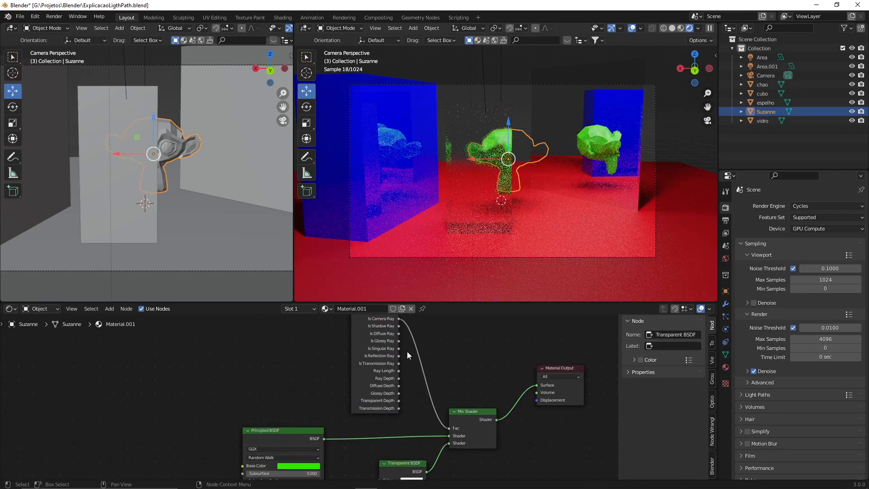
{"action": "middle_click_drag", "start_coordinate": [415, 333], "coordinate": [412, 353]}
{"action": "left_click_drag", "start_coordinate": [394, 346], "coordinate": [447, 450]}
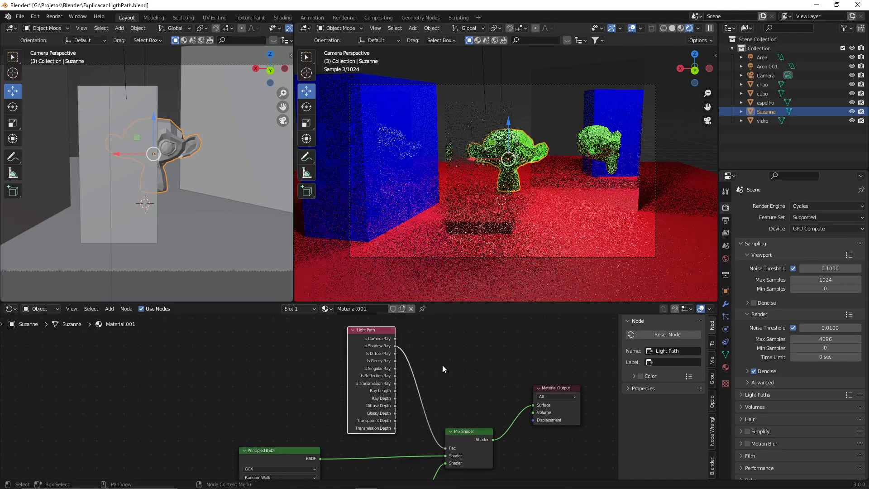
- Set the Transparent BSDF's colour to black by lowering its value to 0
{"action": "scroll", "coordinate": [442, 365], "scroll_direction": "up", "scroll_amount": 1}
{"action": "middle_click_drag", "start_coordinate": [459, 368], "coordinate": [465, 298]}
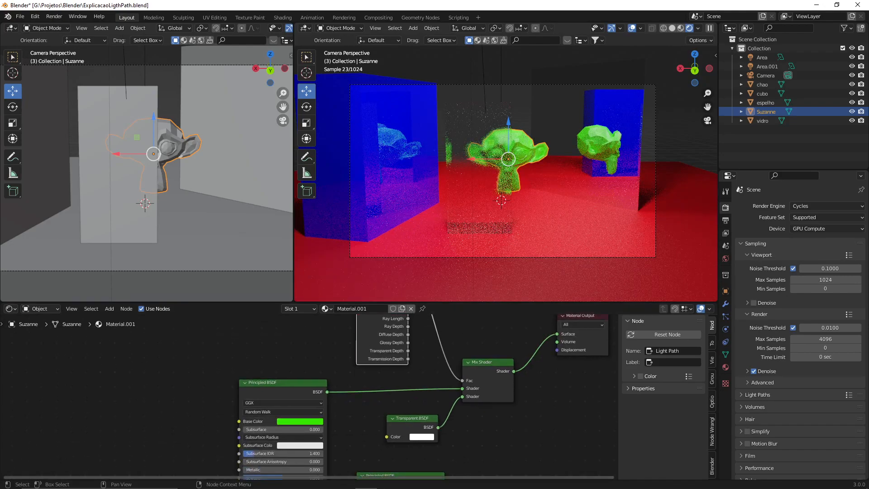
{"action": "left_click", "coordinate": [427, 438]}
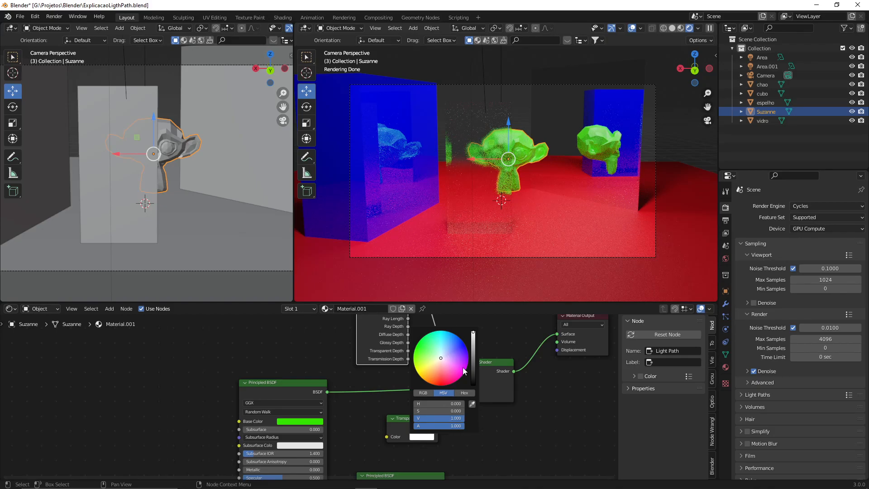
{"action": "left_click_drag", "start_coordinate": [474, 338], "coordinate": [473, 383]}
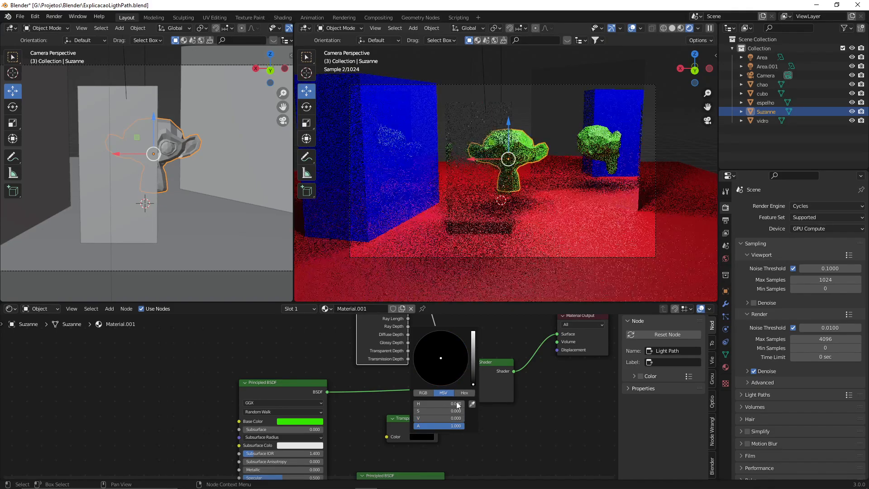
{"action": "left_click", "coordinate": [419, 439]}
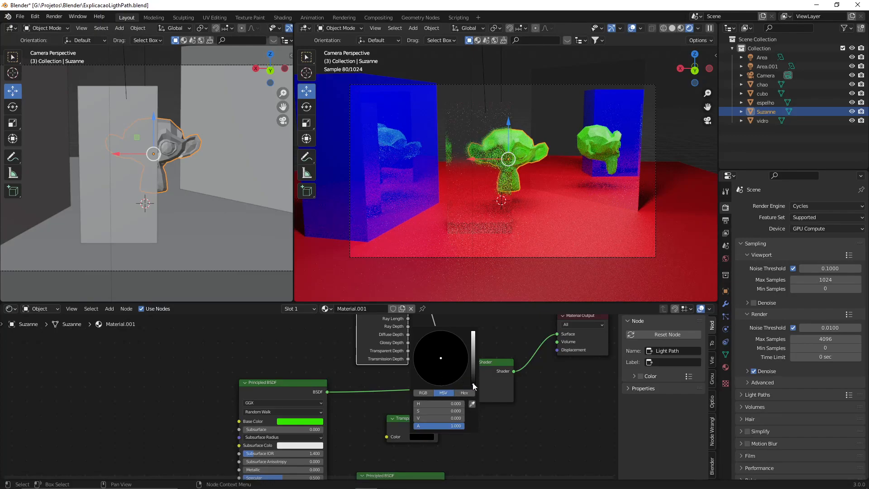
- Connect the Transparent BSDF directly to the Material Output's Surface and raise its colour value to 1 for white
{"action": "left_click_drag", "start_coordinate": [438, 427], "coordinate": [557, 335]}
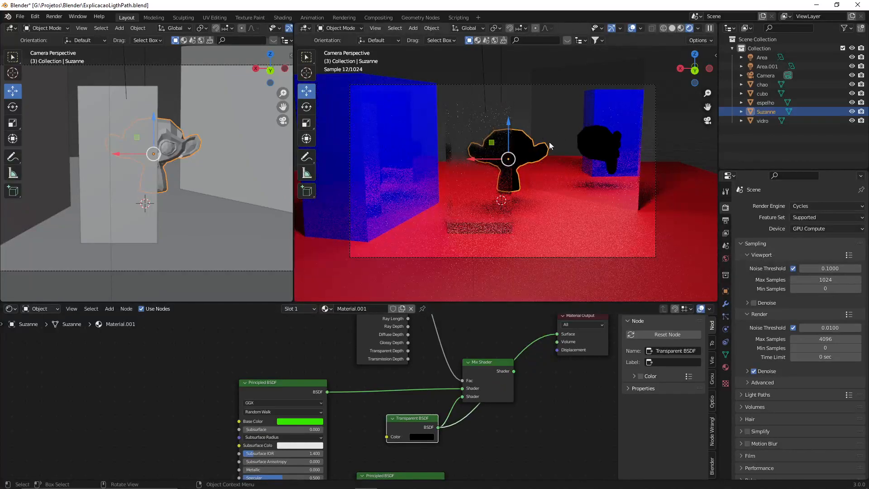
{"action": "left_click", "coordinate": [432, 437]}
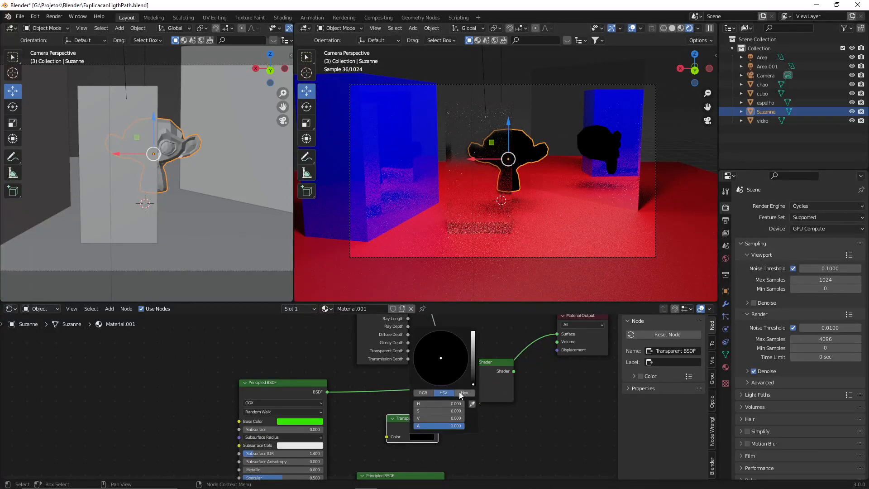
{"action": "left_click_drag", "start_coordinate": [474, 372], "coordinate": [475, 330]}
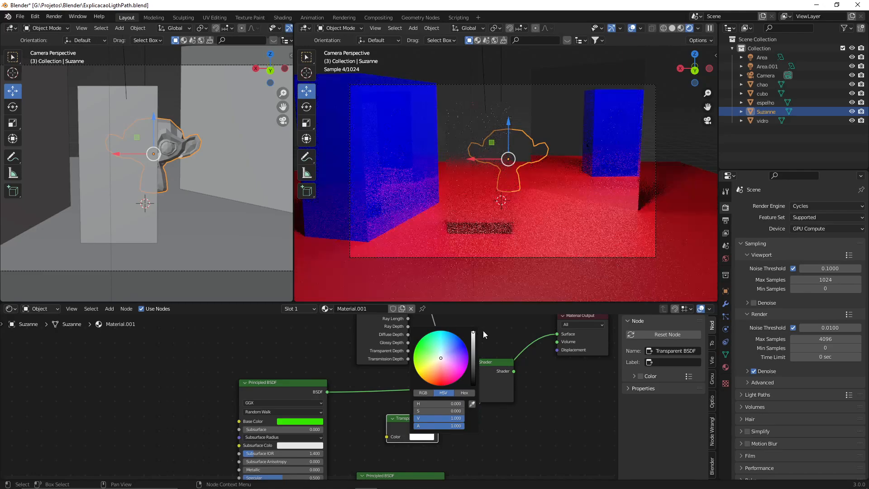
- Reconnect the Mix Shader to the Material Output's Surface and try the Transparent BSDF's colour in black and light grey, value about 0.64
{"action": "left_click", "coordinate": [430, 437]}
{"action": "left_click_drag", "start_coordinate": [474, 371], "coordinate": [557, 333]}
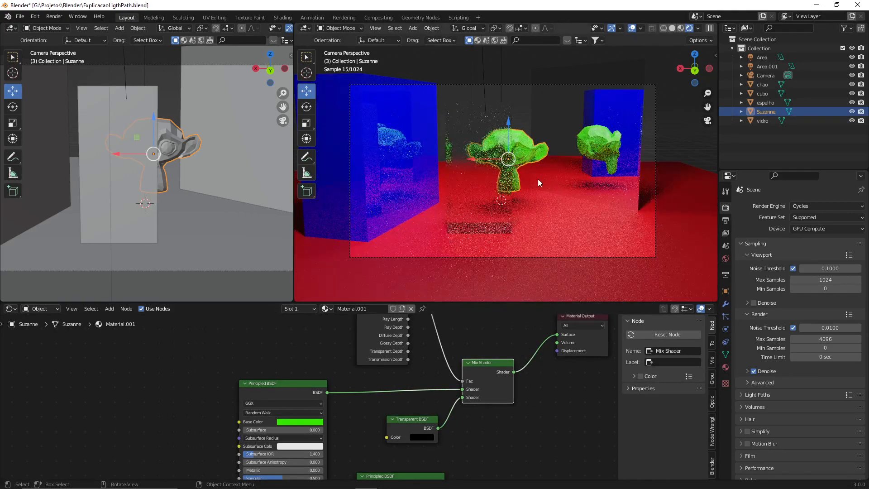
{"action": "left_click", "coordinate": [428, 437]}
{"action": "left_click_drag", "start_coordinate": [474, 386], "coordinate": [475, 342]}
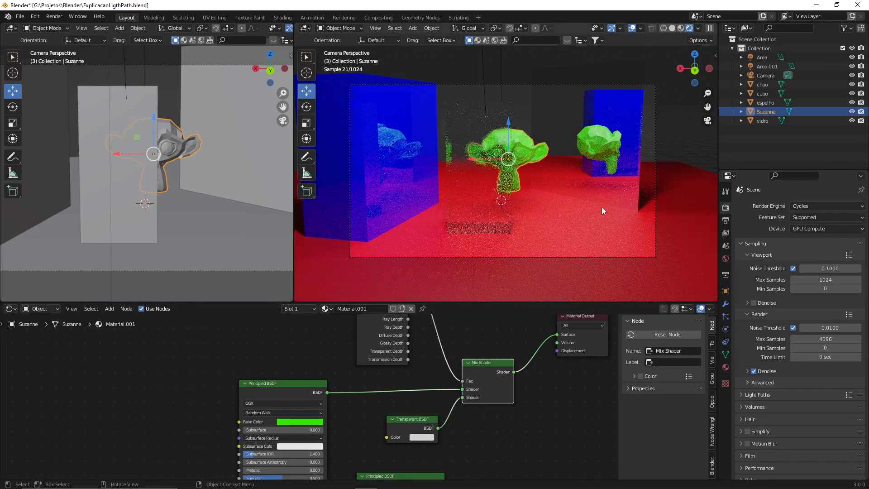
- Try the Transparent BSDF's colour in black and grey with value about 0.58, and restore it to white
{"action": "left_click", "coordinate": [422, 437]}
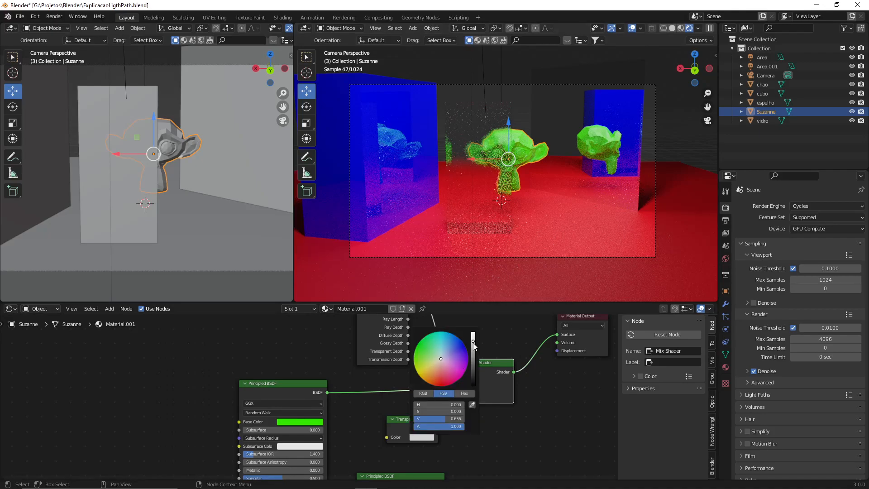
{"action": "left_click_drag", "start_coordinate": [475, 343], "coordinate": [474, 384]}
{"action": "left_click", "coordinate": [430, 438]}
{"action": "left_click", "coordinate": [429, 435]}
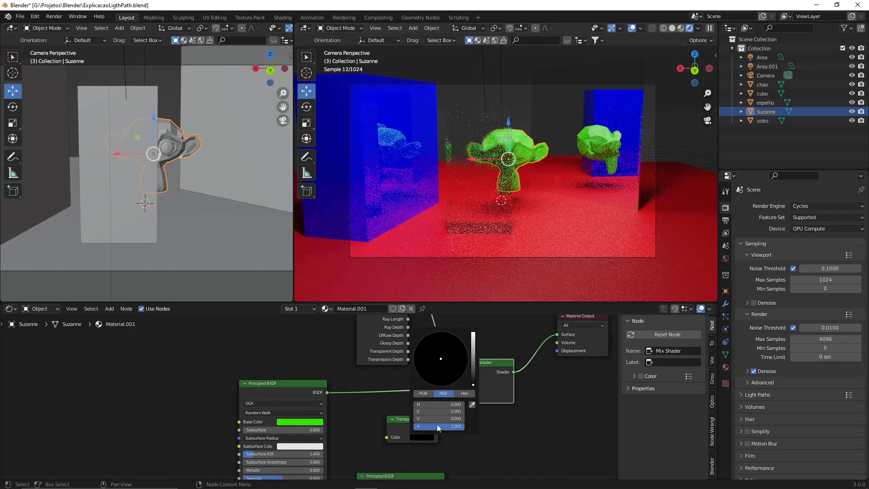
{"action": "left_click_drag", "start_coordinate": [467, 351], "coordinate": [474, 337]}
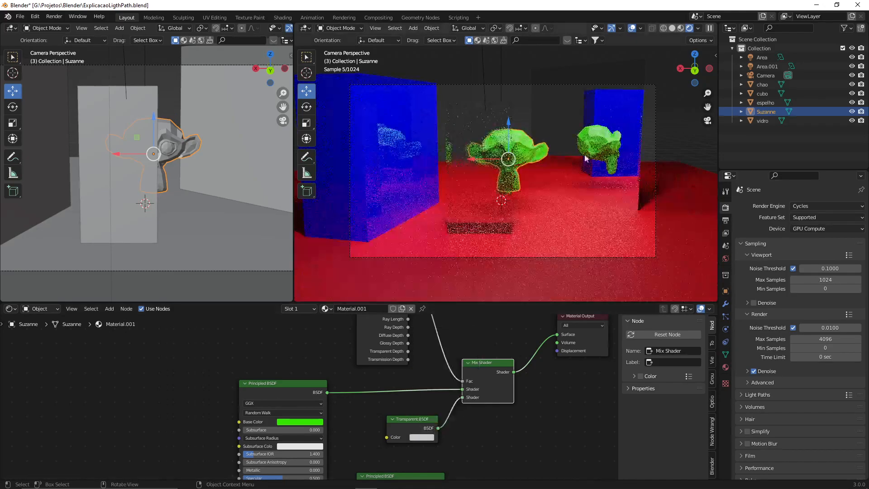
{"action": "left_click", "coordinate": [422, 437]}
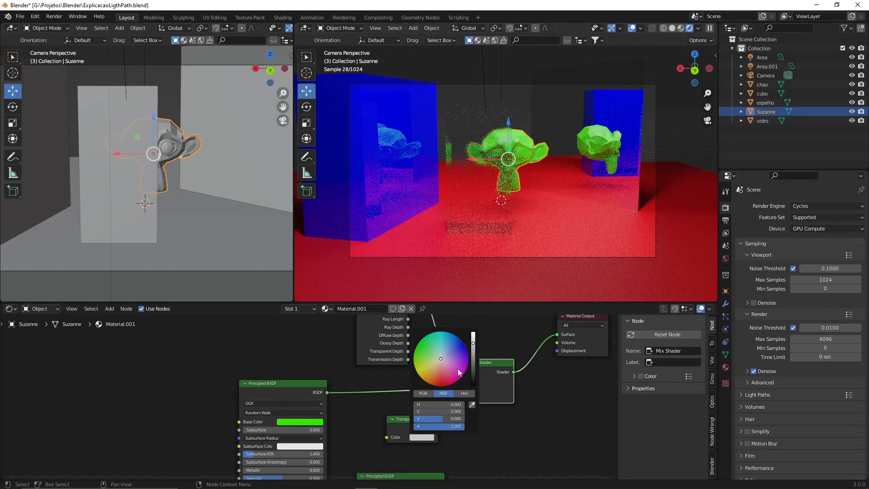
- Connect the Light Path node's Is Reflection Ray output to the Mix Shader's Fac input
{"action": "middle_click_drag", "start_coordinate": [497, 333], "coordinate": [469, 411]}
{"action": "scroll", "coordinate": [405, 390], "scroll_direction": "up", "scroll_amount": 1}
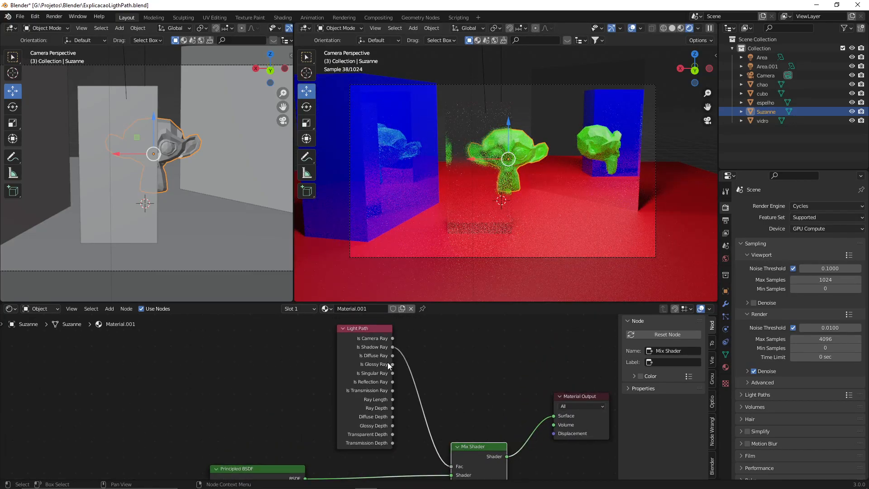
{"action": "left_click_drag", "start_coordinate": [405, 377], "coordinate": [335, 386]}
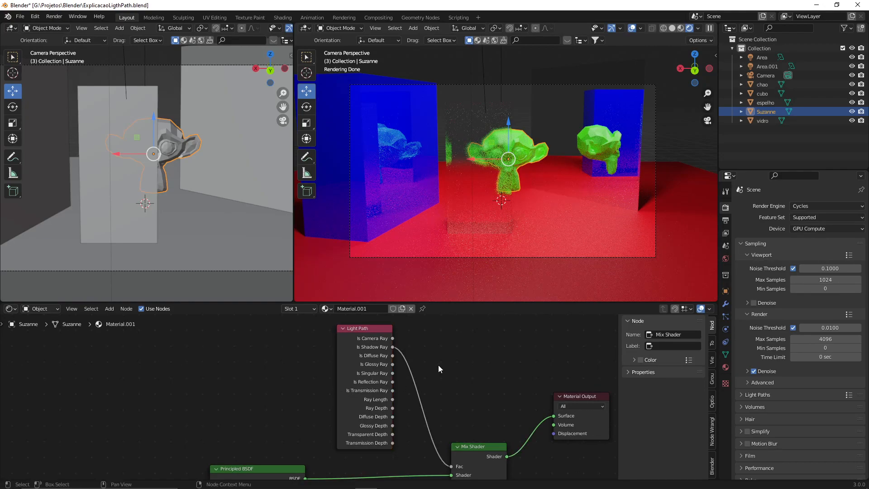
{"action": "middle_click_drag", "start_coordinate": [437, 365], "coordinate": [416, 345]}
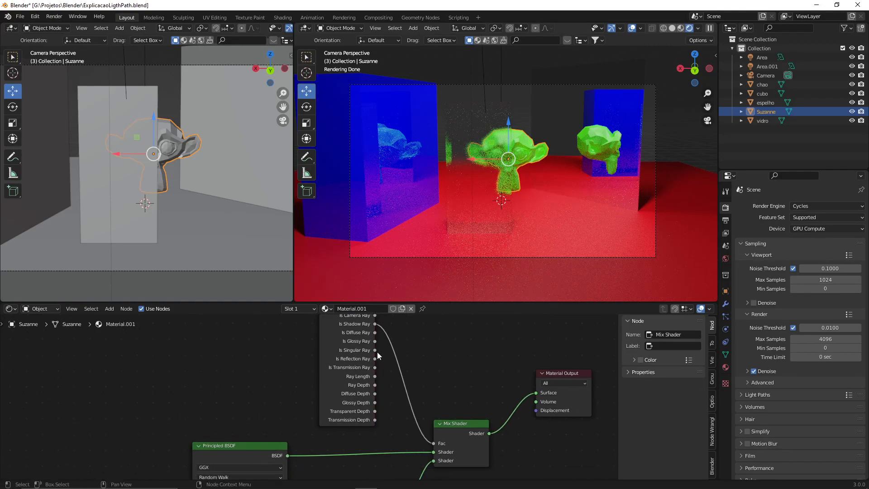
{"action": "left_click_drag", "start_coordinate": [375, 359], "coordinate": [438, 444]}
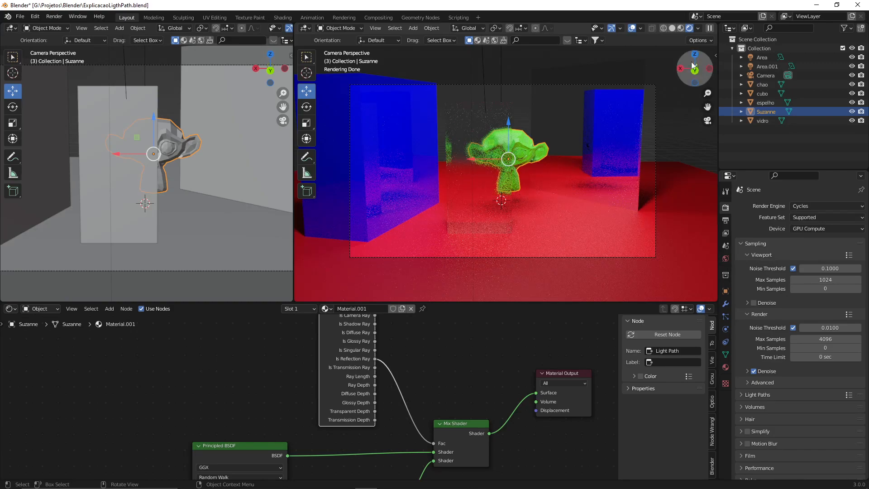
- Replace the Transparent BSDF with the magenta Principled BSDF in the Mix Shader's second Shader input and shift the magenta node slightly
{"action": "middle_click_drag", "start_coordinate": [458, 440], "coordinate": [424, 346]}
{"action": "scroll", "coordinate": [454, 409], "scroll_direction": "down", "scroll_amount": 4}
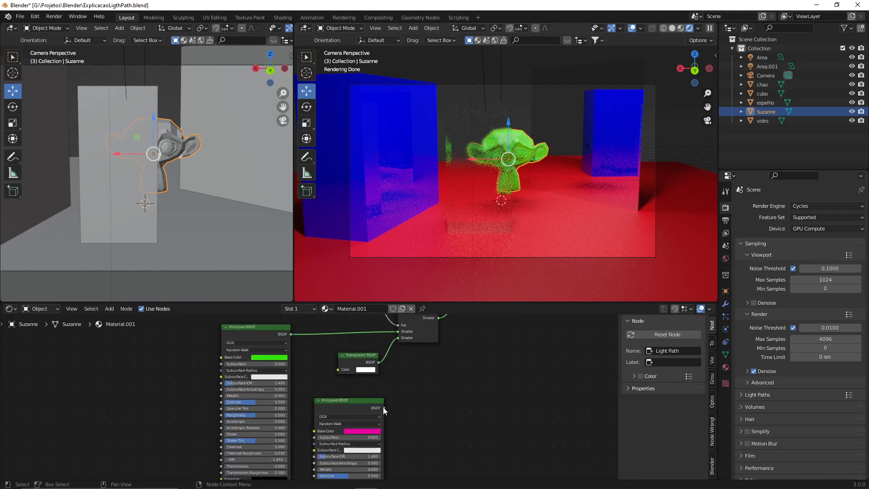
{"action": "left_click_drag", "start_coordinate": [383, 407], "coordinate": [398, 338]}
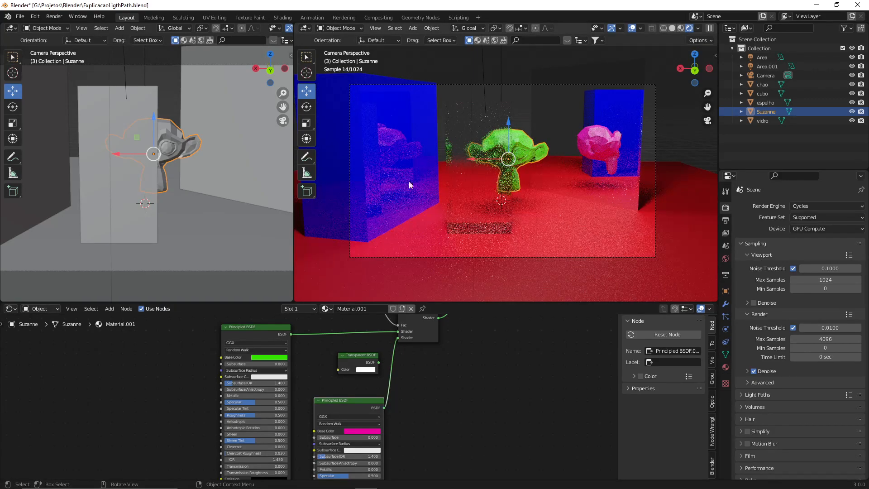
{"action": "mouse_move", "coordinate": [354, 405]}
{"action": "left_mouse_down"}
{"action": "mouse_move", "coordinate": [384, 373]}
{"action": "mouse_move", "coordinate": [356, 382]}
{"action": "mouse_move", "coordinate": [349, 396]}
{"action": "left_mouse_up"}
- Link the Transparent BSDF back into the Mix Shader's second Shader input in place of the magenta shader
{"action": "middle_click_drag", "start_coordinate": [408, 365], "coordinate": [399, 398]}
{"action": "left_click_drag", "start_coordinate": [377, 390], "coordinate": [401, 366]}
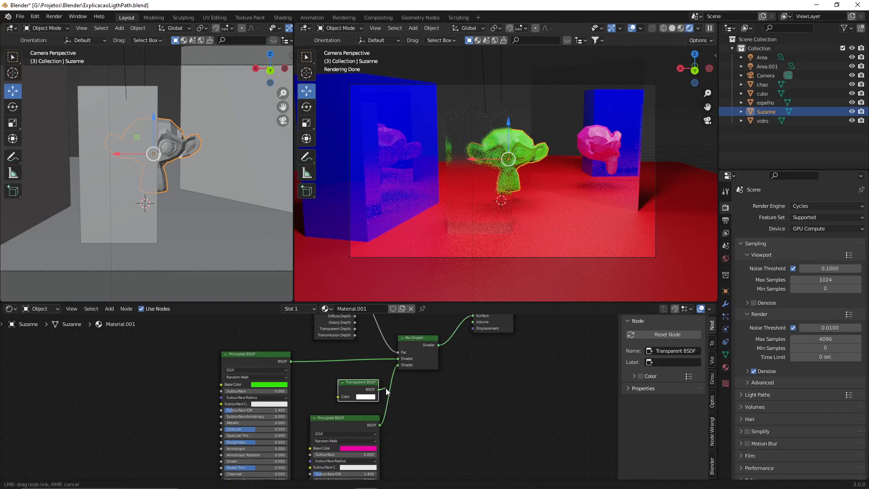
{"action": "left_click_drag", "start_coordinate": [398, 367], "coordinate": [398, 368]}
- Connect the Light Path node's Is Glossy Ray output to the Mix Shader's Fac input
{"action": "middle_click_drag", "start_coordinate": [501, 369], "coordinate": [515, 402]}
{"action": "scroll", "coordinate": [423, 355], "scroll_direction": "up", "scroll_amount": 2}
{"action": "middle_click_drag", "start_coordinate": [416, 324], "coordinate": [368, 387]}
{"action": "scroll", "coordinate": [380, 368], "scroll_direction": "down", "scroll_amount": 3}
{"action": "left_click_drag", "start_coordinate": [349, 345], "coordinate": [401, 433]}
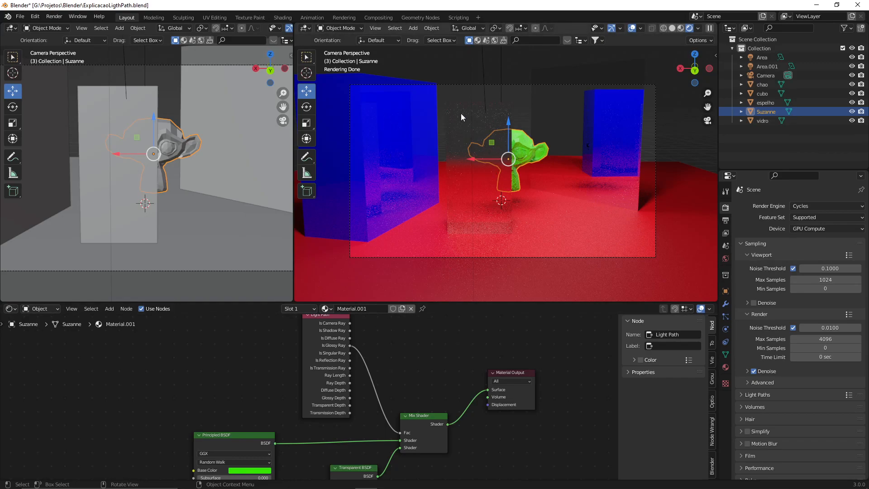
- Select the glass block to check its outline and Glass BSDF material, and reselect Suzanne
{"action": "left_click", "coordinate": [495, 130]}
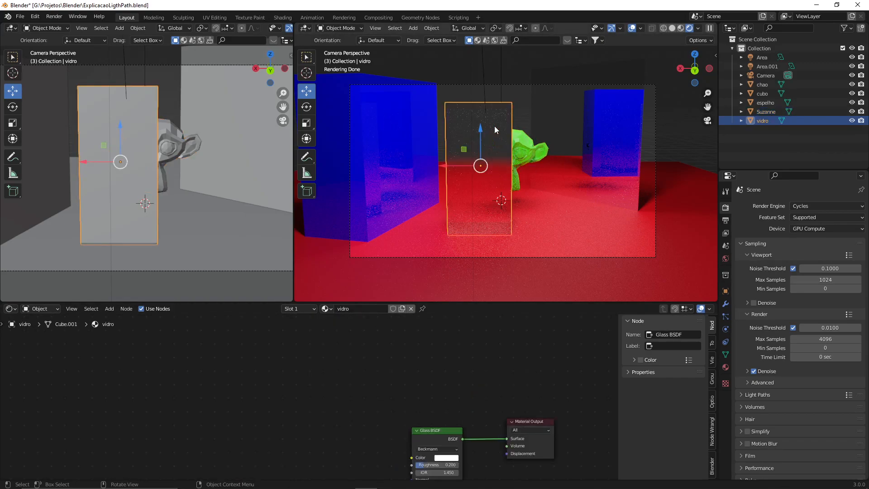
{"action": "left_click", "coordinate": [513, 95]}
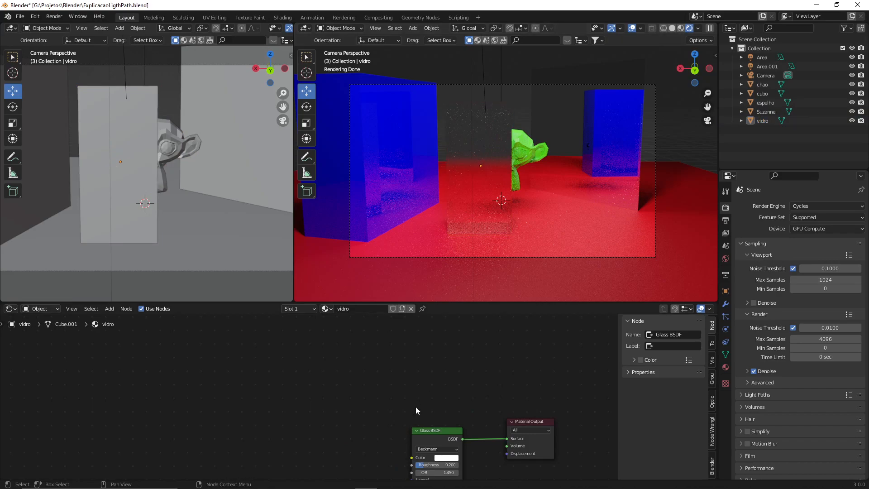
{"action": "left_click", "coordinate": [516, 157]}
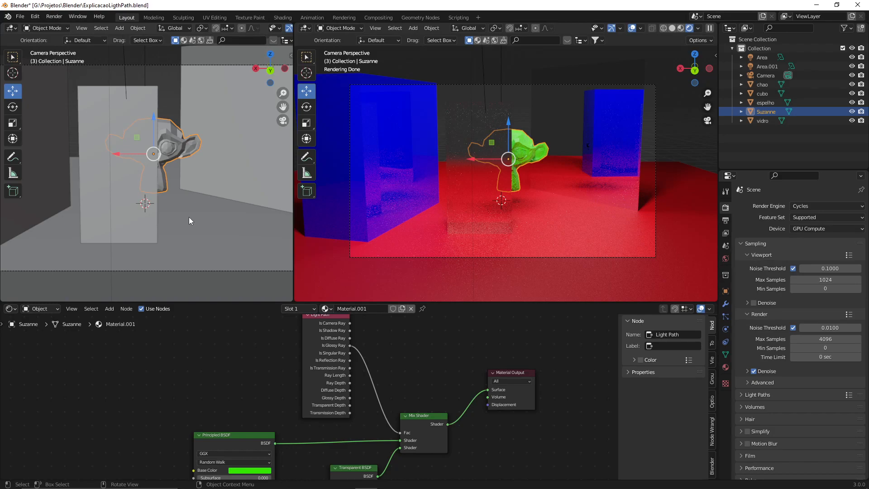
- Enlarge the solid-shaded viewport area and frame the glass block and Suzanne from the side
{"action": "middle_click_drag", "start_coordinate": [218, 194], "coordinate": [193, 178]}
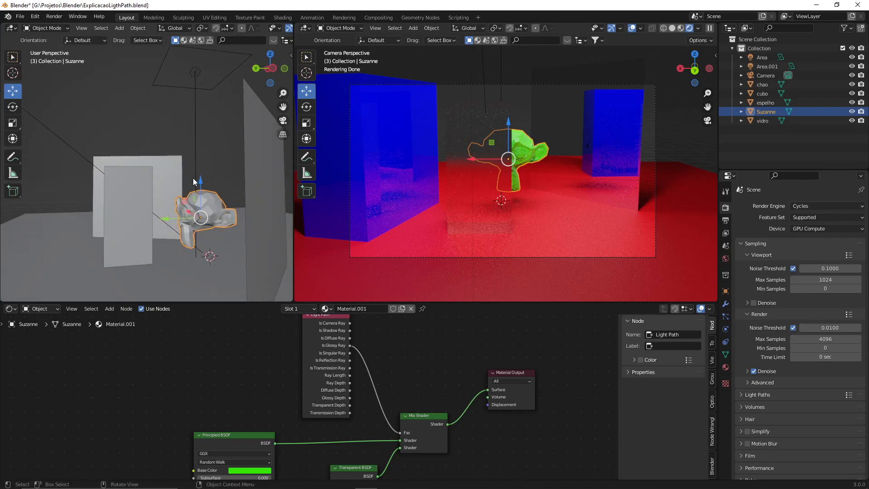
{"action": "scroll", "coordinate": [186, 180], "scroll_direction": "down", "scroll_amount": 5}
{"action": "middle_click_drag", "start_coordinate": [92, 199], "coordinate": [77, 200]}
{"action": "scroll", "coordinate": [55, 174], "scroll_direction": "up", "scroll_amount": 3}
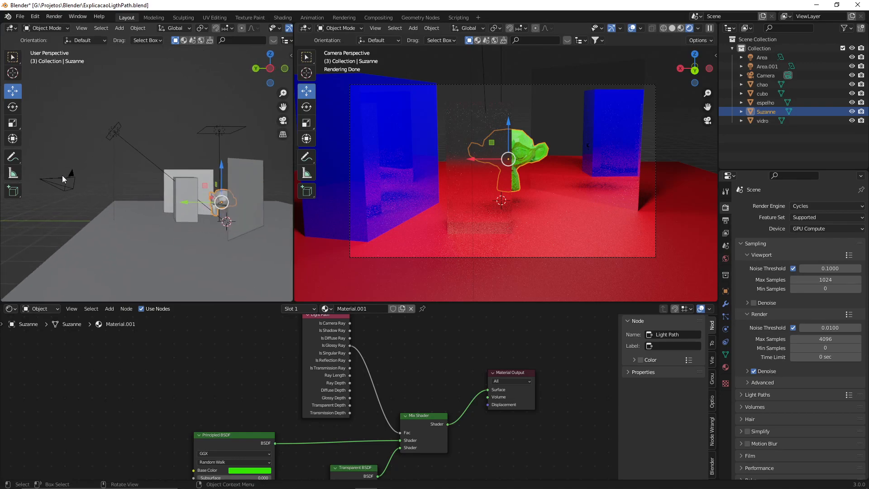
{"action": "scroll", "coordinate": [163, 185], "scroll_direction": "up", "scroll_amount": 2}
{"action": "mouse_move", "coordinate": [230, 184]}
{"action": "middle_mouse_down", "text": "shift"}
{"action": "mouse_move", "coordinate": [205, 185]}
{"action": "mouse_move", "coordinate": [215, 164]}
{"action": "mouse_move", "coordinate": [231, 172]}
{"action": "middle_mouse_up", "text": "shift"}
{"action": "scroll", "coordinate": [210, 181], "scroll_direction": "up", "scroll_amount": 3}
{"action": "left_click_drag", "start_coordinate": [270, 301], "coordinate": [270, 421]}
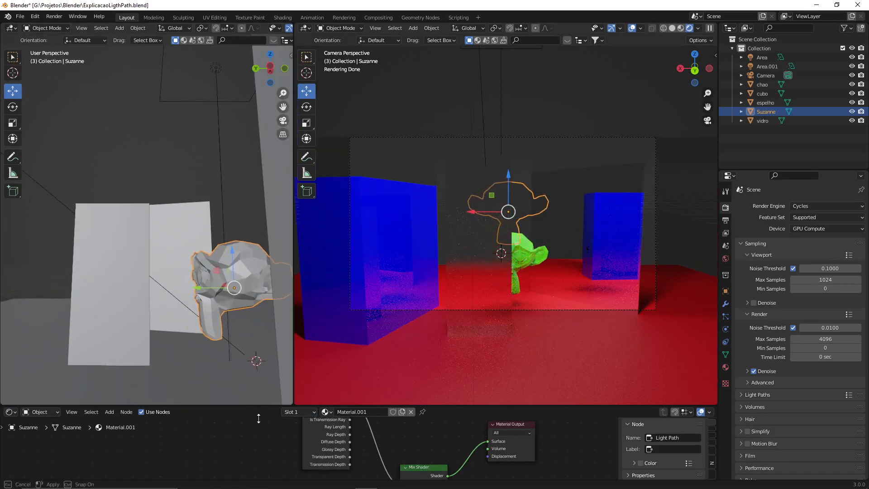
{"action": "left_click_drag", "start_coordinate": [293, 283], "coordinate": [491, 158]}
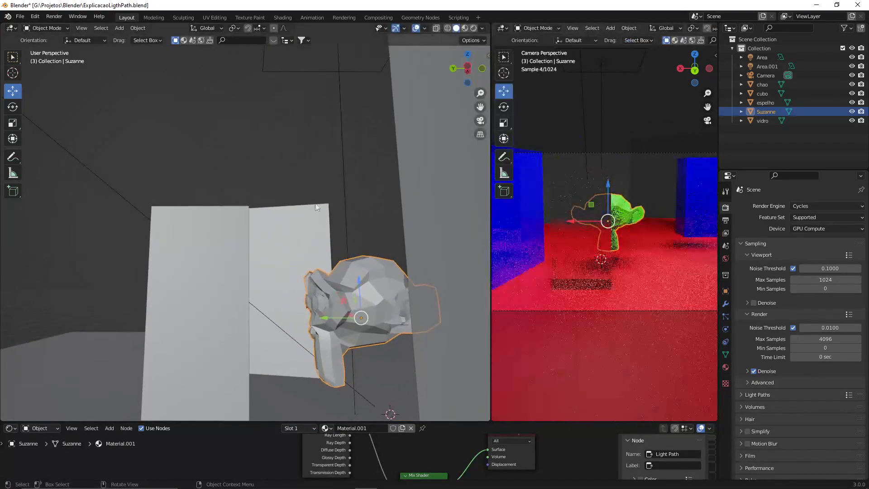
{"action": "middle_click_drag", "start_coordinate": [254, 227], "coordinate": [280, 199]}
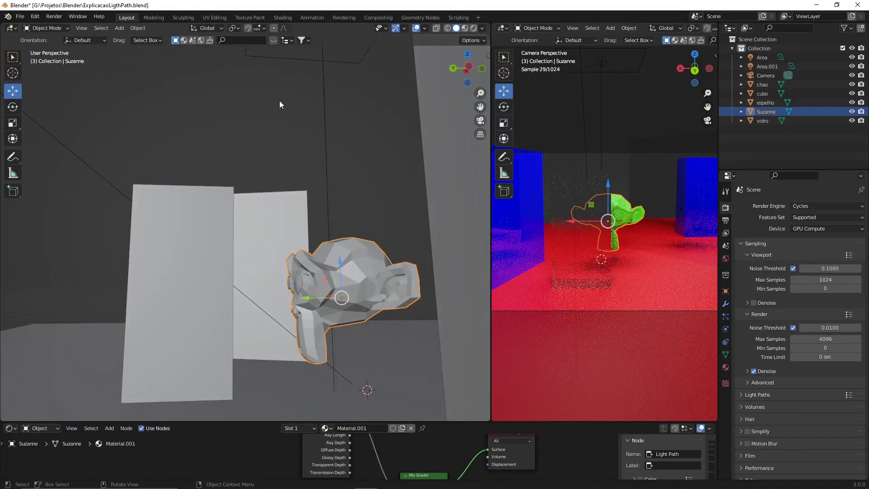
- Annotate two light rays from above onto Suzanne's face, one continuing straight through the glass block and one bending at it
{"action": "mouse_move", "coordinate": [290, 66]}
{"action": "left_mouse_down"}
{"action": "mouse_move", "coordinate": [297, 253]}
{"action": "mouse_move", "coordinate": [235, 248]}
{"action": "left_mouse_up"}
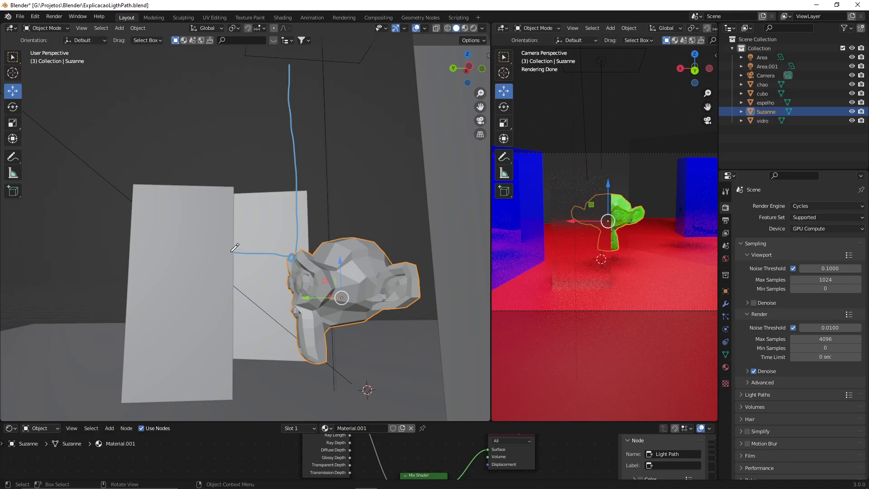
{"action": "left_click_drag", "start_coordinate": [235, 248], "coordinate": [105, 253]}
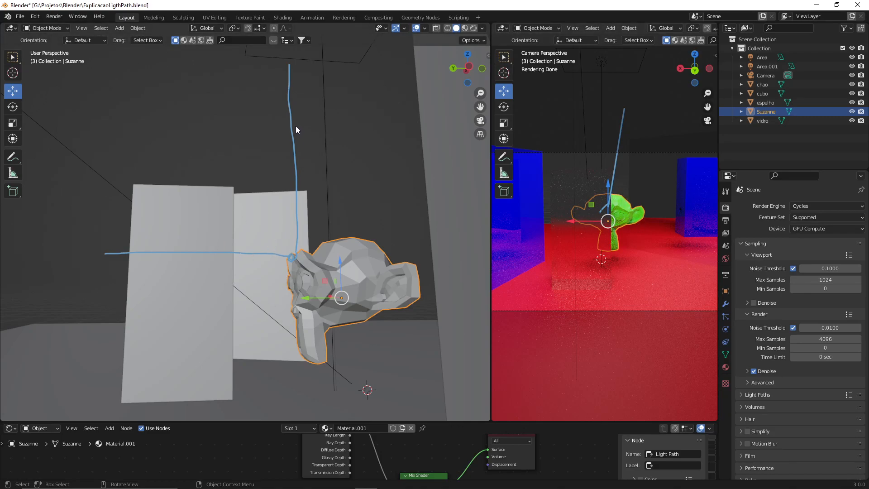
{"action": "mouse_move", "coordinate": [281, 76]}
{"action": "left_mouse_down"}
{"action": "mouse_move", "coordinate": [299, 256]}
{"action": "mouse_move", "coordinate": [233, 216]}
{"action": "mouse_move", "coordinate": [121, 317]}
{"action": "left_mouse_up"}
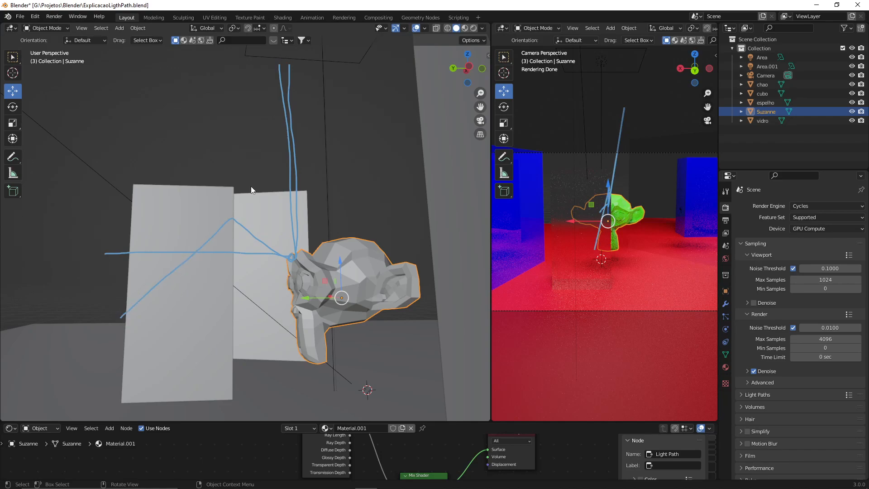
- Erase the ray strokes crossing the glass block, sketch one more ray from Suzanne's face, and clear all annotations
{"action": "mouse_move", "coordinate": [203, 251]}
{"action": "left_mouse_down", "text": "ctrl"}
{"action": "mouse_move", "coordinate": [110, 311]}
{"action": "mouse_move", "coordinate": [190, 271]}
{"action": "mouse_move", "coordinate": [201, 242]}
{"action": "mouse_move", "coordinate": [239, 241]}
{"action": "mouse_move", "coordinate": [249, 254]}
{"action": "left_mouse_up", "text": "ctrl"}
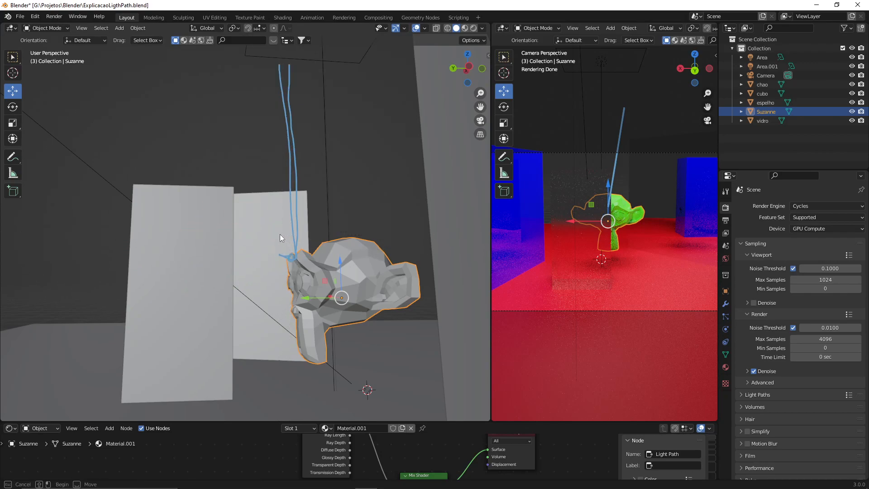
{"action": "key", "text": "n"}
{"action": "key", "text": "n"}
{"action": "mouse_move", "coordinate": [293, 260]}
{"action": "left_mouse_down"}
{"action": "mouse_move", "coordinate": [259, 258]}
{"action": "mouse_move", "coordinate": [108, 314]}
{"action": "left_mouse_up"}
{"action": "mouse_move", "coordinate": [98, 323]}
{"action": "right_mouse_down"}
{"action": "mouse_move", "coordinate": [208, 258]}
{"action": "mouse_move", "coordinate": [281, 256]}
{"action": "mouse_move", "coordinate": [303, 74]}
{"action": "mouse_move", "coordinate": [285, 203]}
{"action": "mouse_move", "coordinate": [281, 139]}
{"action": "right_mouse_up"}
- Select the glass block and examine its placement relative to Suzanne, the mirror and the camera from several angles
{"action": "middle_click_drag", "start_coordinate": [176, 118], "coordinate": [215, 119]}
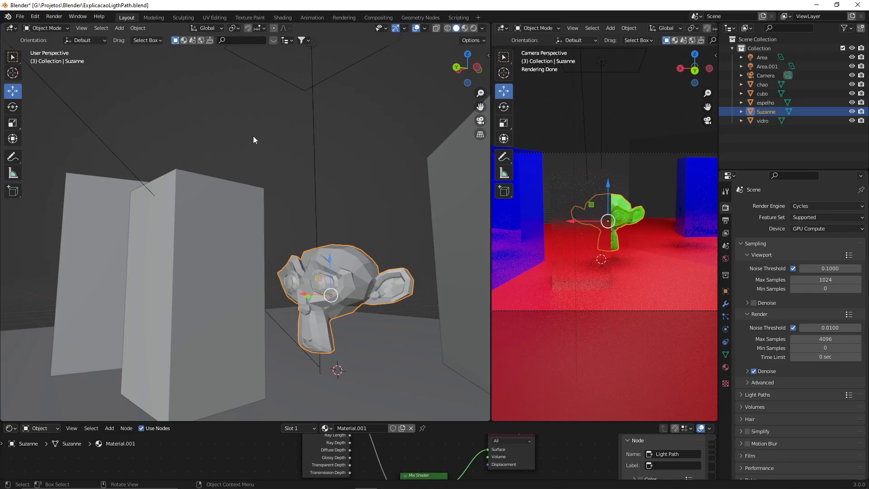
{"action": "mouse_move", "coordinate": [374, 242]}
{"action": "middle_mouse_down"}
{"action": "mouse_move", "coordinate": [428, 225]}
{"action": "mouse_move", "coordinate": [362, 233]}
{"action": "middle_mouse_up"}
{"action": "left_click", "coordinate": [411, 222]}
{"action": "left_click", "coordinate": [212, 264]}
{"action": "middle_click_drag", "start_coordinate": [236, 227], "coordinate": [168, 231]}
{"action": "middle_click_drag", "start_coordinate": [229, 237], "coordinate": [261, 260]}
{"action": "mouse_move", "coordinate": [237, 227]}
{"action": "middle_mouse_down"}
{"action": "mouse_move", "coordinate": [205, 235]}
{"action": "mouse_move", "coordinate": [251, 224]}
{"action": "middle_mouse_up"}
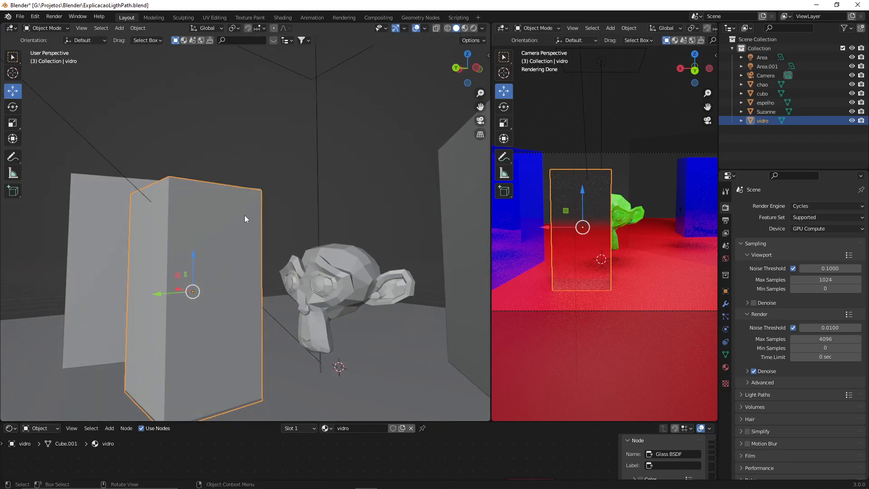
{"action": "scroll", "coordinate": [243, 233], "scroll_direction": "down", "scroll_amount": 3}
{"action": "mouse_move", "coordinate": [243, 233]}
{"action": "middle_mouse_down"}
{"action": "mouse_move", "coordinate": [303, 237]}
{"action": "mouse_move", "coordinate": [262, 251]}
{"action": "mouse_move", "coordinate": [245, 224]}
{"action": "middle_mouse_up"}
{"action": "scroll", "coordinate": [256, 229], "scroll_direction": "up", "scroll_amount": 4}
{"action": "middle_click_drag", "start_coordinate": [219, 252], "coordinate": [280, 258]}
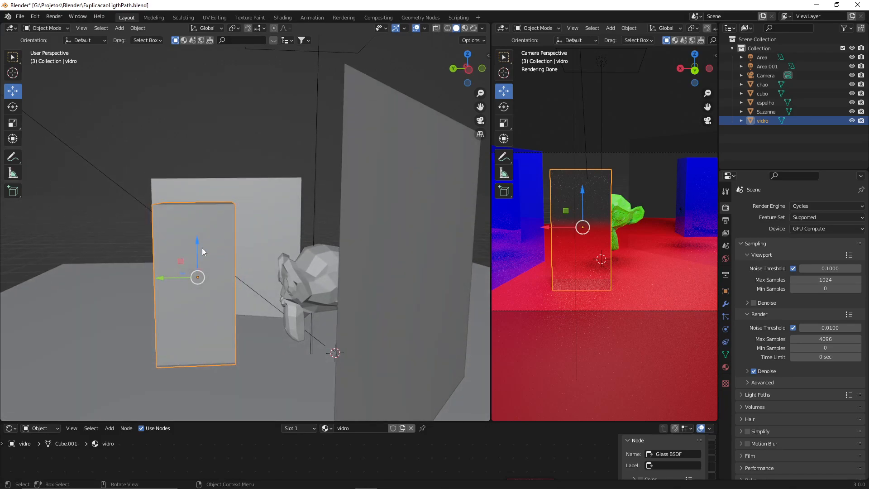
{"action": "mouse_move", "coordinate": [203, 233]}
{"action": "middle_mouse_down"}
{"action": "mouse_move", "coordinate": [287, 243]}
{"action": "mouse_move", "coordinate": [209, 234]}
{"action": "middle_mouse_up"}
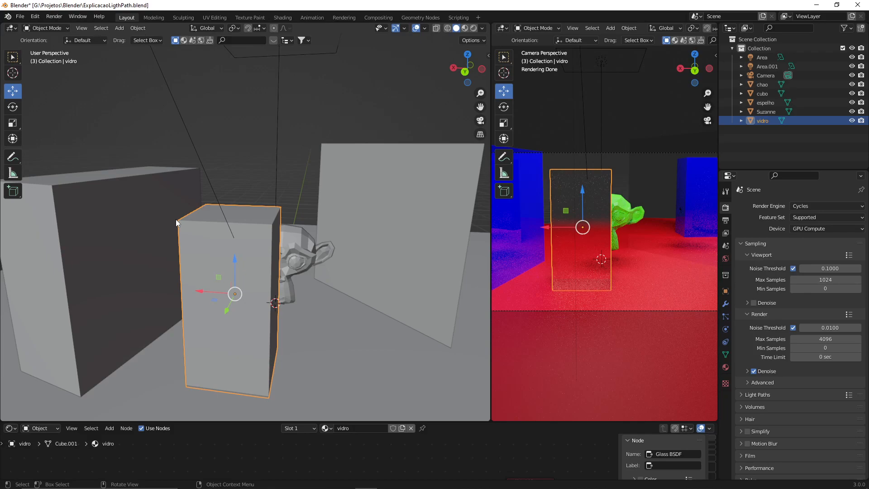
{"action": "scroll", "coordinate": [234, 184], "scroll_direction": "down", "scroll_amount": 3}
{"action": "middle_click_drag", "start_coordinate": [242, 219], "coordinate": [267, 227]}
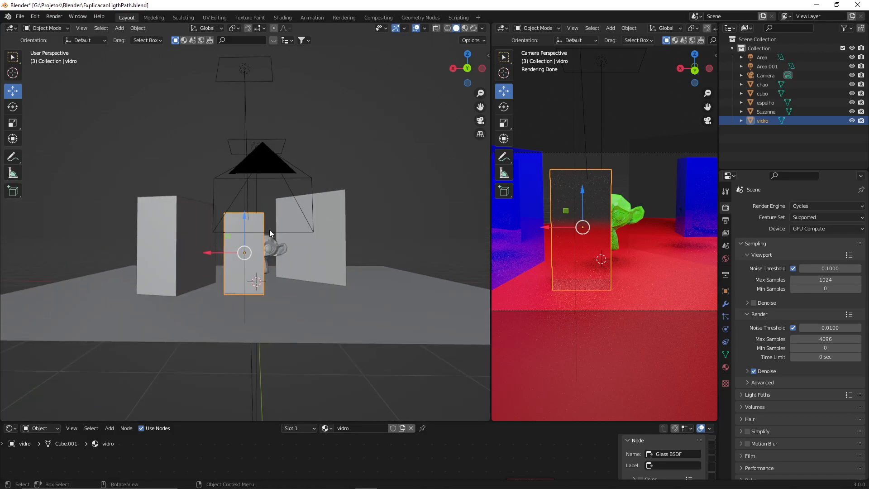
- Enlarge the rendered viewport and node editor areas, and reselect Suzanne with a slight nudge along the X axis
{"action": "left_click_drag", "start_coordinate": [491, 216], "coordinate": [285, 208]}
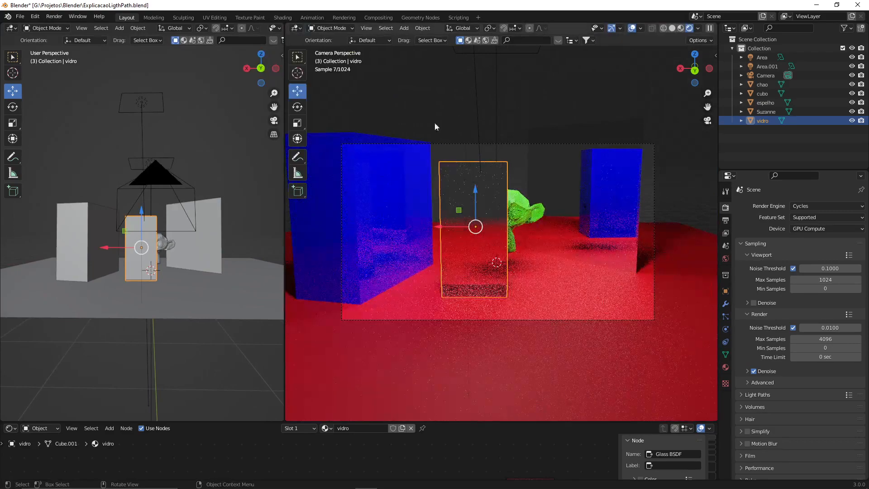
{"action": "middle_click_drag", "start_coordinate": [260, 197], "coordinate": [262, 198]}
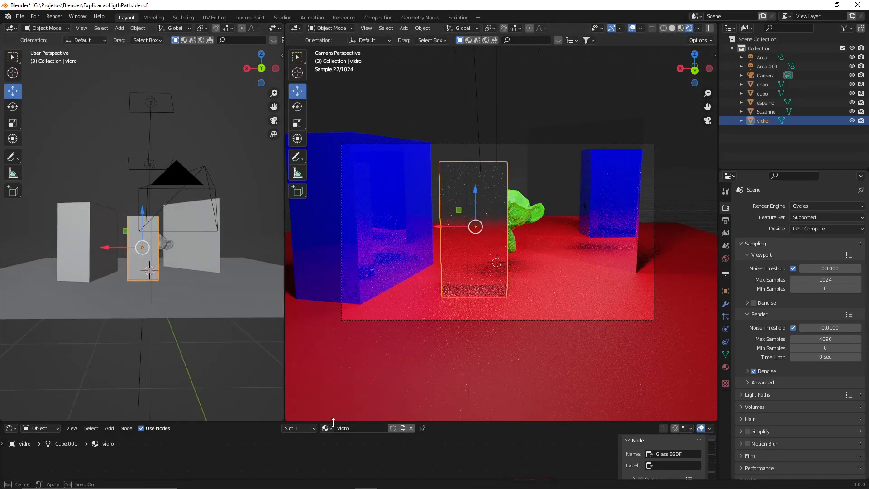
{"action": "left_click_drag", "start_coordinate": [325, 422], "coordinate": [335, 274]}
{"action": "left_click", "coordinate": [523, 130]}
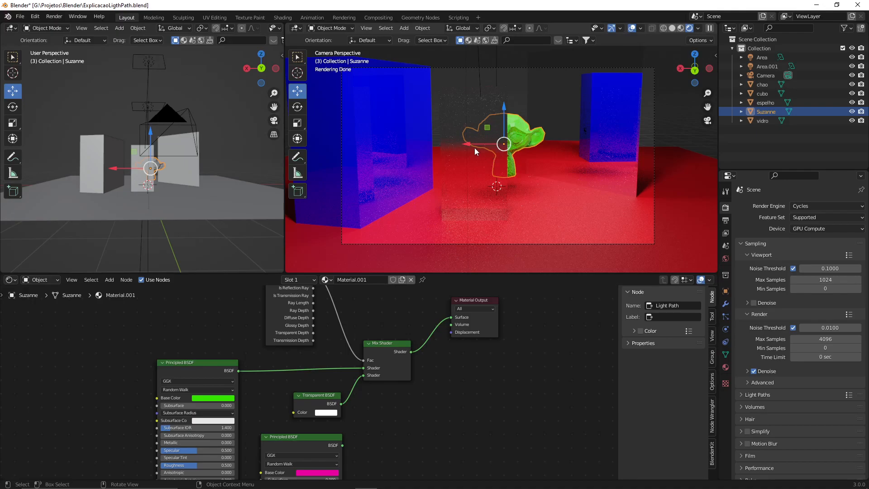
{"action": "mouse_move", "coordinate": [470, 147]}
{"action": "left_mouse_down"}
{"action": "mouse_move", "coordinate": [447, 140]}
{"action": "mouse_move", "coordinate": [471, 144]}
{"action": "left_mouse_up"}
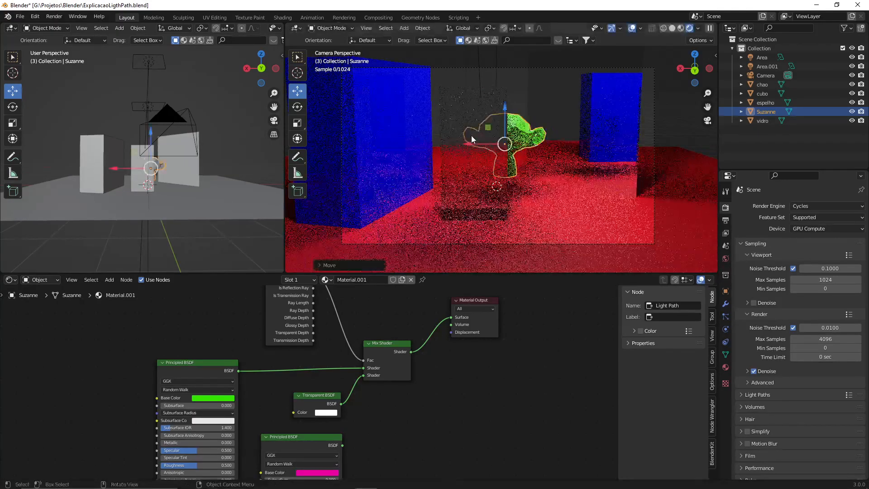
- Connect the Light Path node's Transmission Depth output to the Mix Shader's Fac input in place of Is Glossy Ray
{"action": "middle_click_drag", "start_coordinate": [437, 364], "coordinate": [453, 398]}
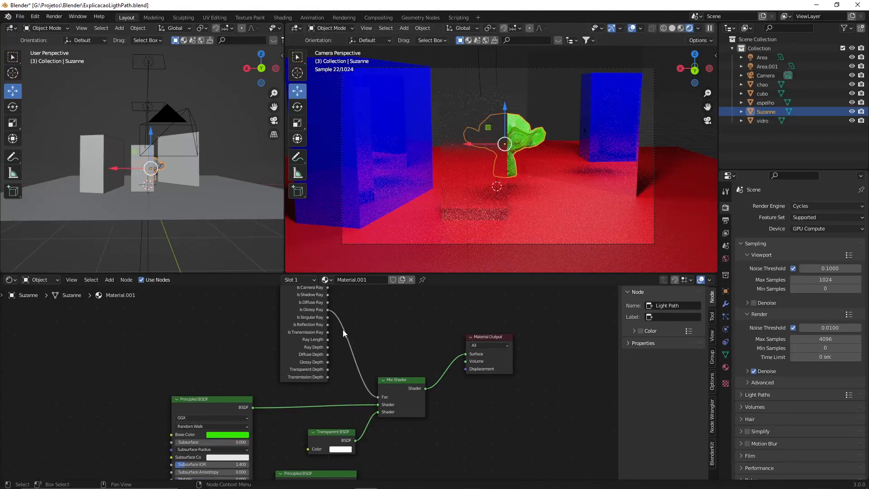
{"action": "scroll", "coordinate": [343, 329], "scroll_direction": "up", "scroll_amount": 1}
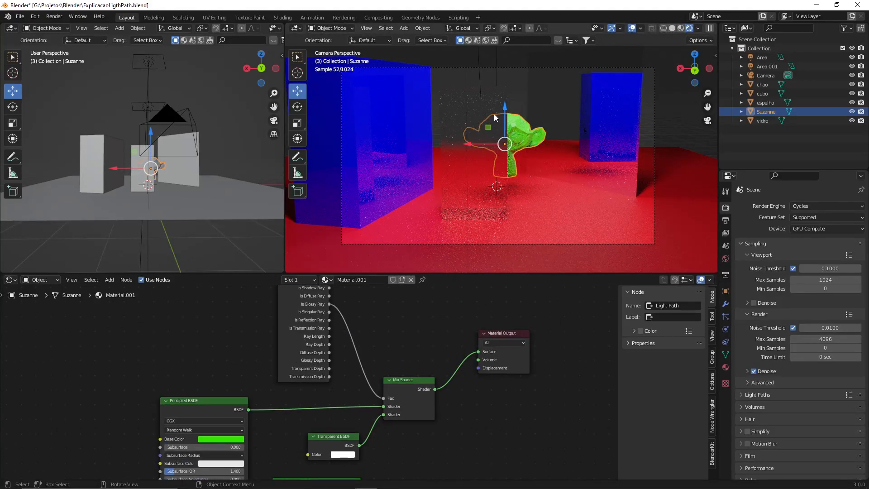
{"action": "scroll", "coordinate": [341, 366], "scroll_direction": "up", "scroll_amount": 2}
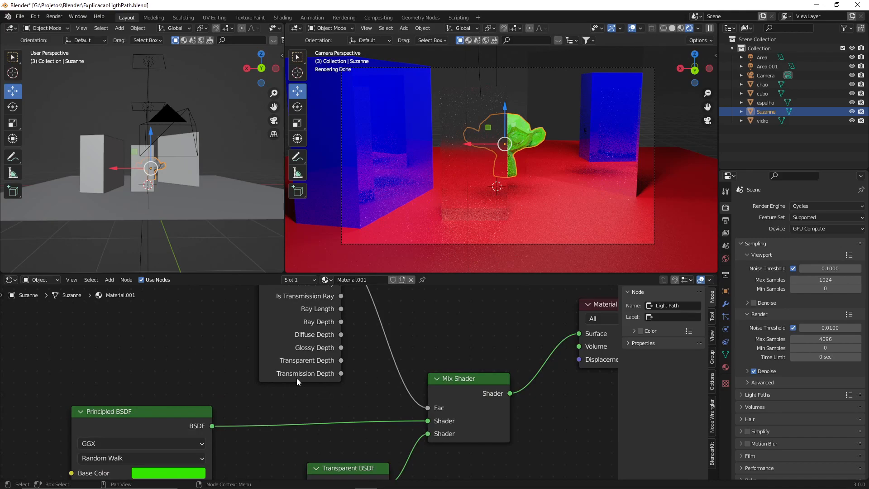
{"action": "left_click_drag", "start_coordinate": [341, 373], "coordinate": [434, 409]}
- Try the Transparent Depth output as the Mix Shader's Fac, and link Transmission Depth back in its place
{"action": "middle_click_drag", "start_coordinate": [364, 363], "coordinate": [347, 381]}
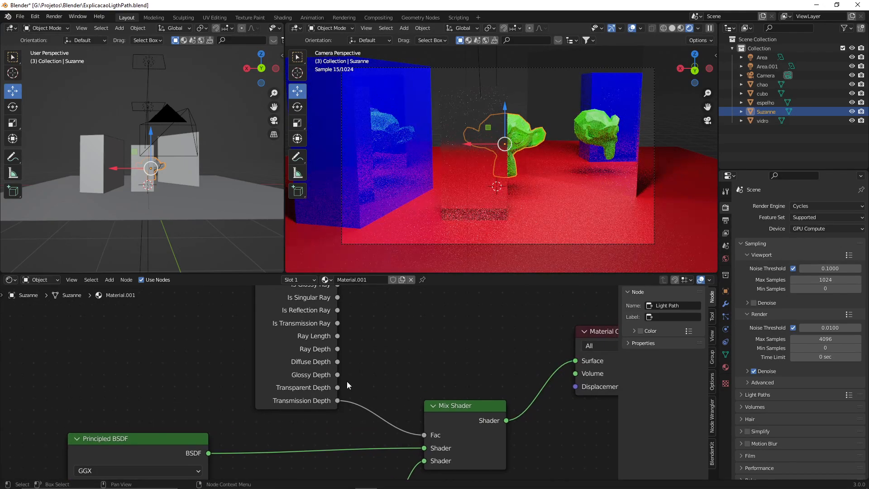
{"action": "left_click_drag", "start_coordinate": [337, 387], "coordinate": [427, 434]}
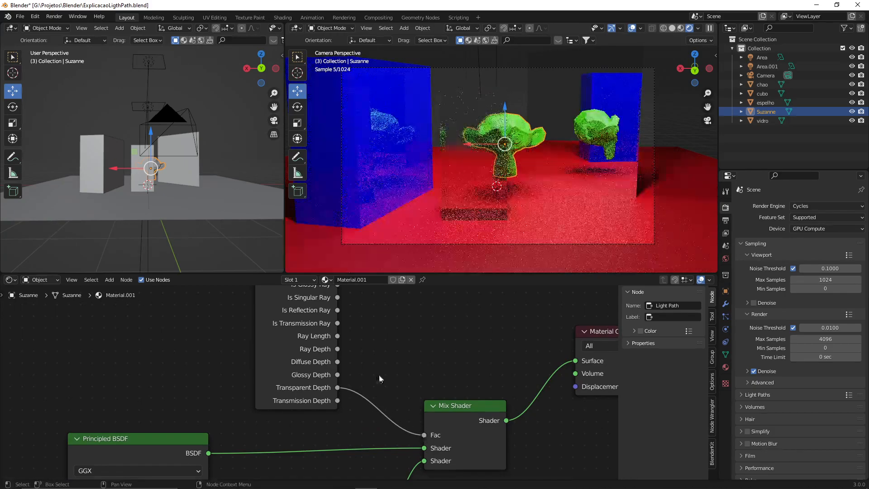
{"action": "left_click_drag", "start_coordinate": [343, 400], "coordinate": [429, 433]}
{"action": "scroll", "coordinate": [450, 337], "scroll_direction": "down", "scroll_amount": 2}
{"action": "middle_click_drag", "start_coordinate": [434, 336], "coordinate": [411, 327]}
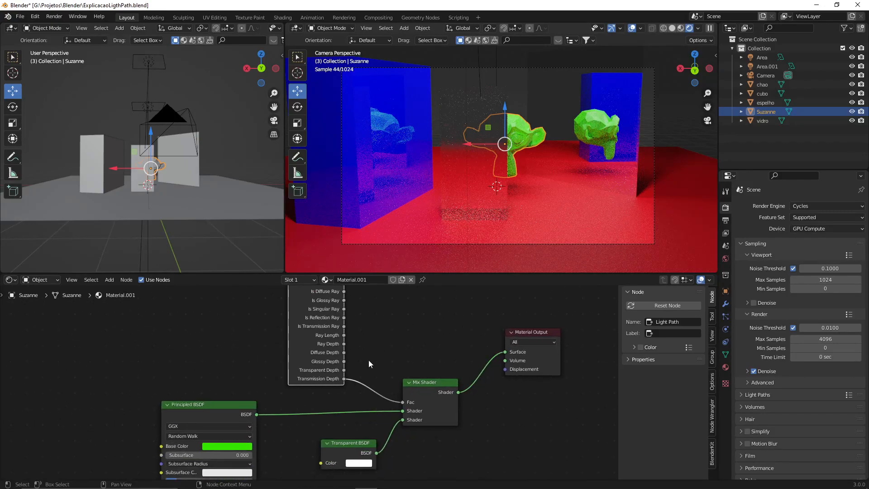
- Add a MixRGB node beside the Light Path node, above the Mix Shader
{"action": "middle_click_drag", "start_coordinate": [402, 334], "coordinate": [392, 381]}
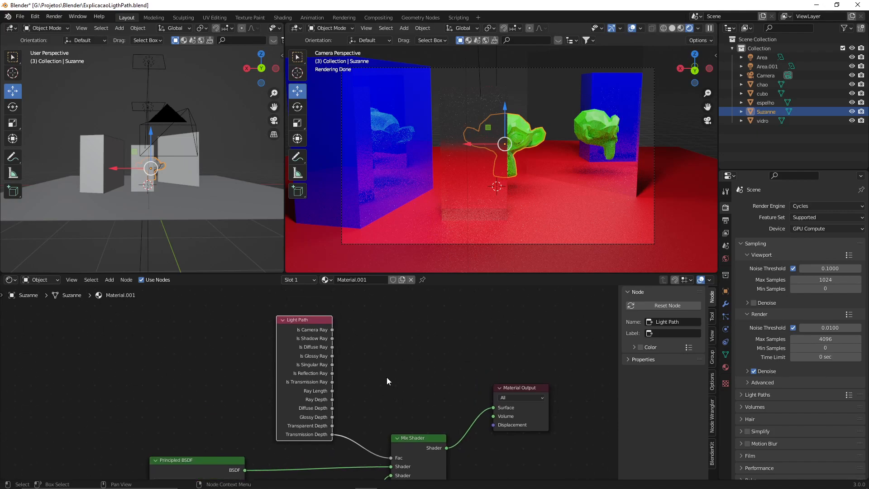
{"action": "key", "text": "shift+a"}
{"action": "left_click", "coordinate": [388, 376]}
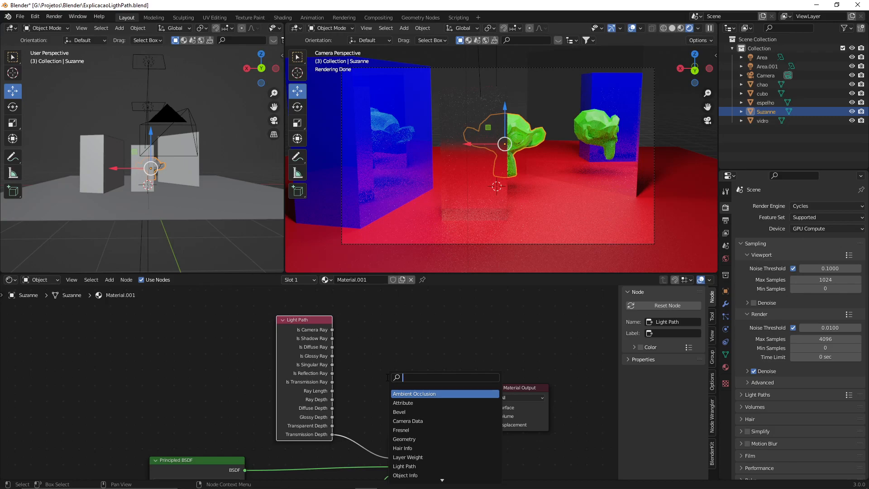
{"action": "type", "text": "add"}
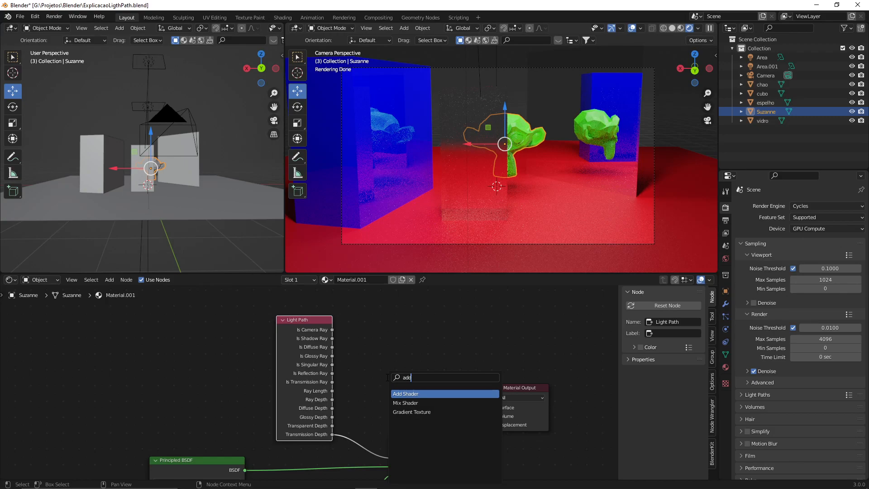
{"action": "key", "text": "BackSpace"}
{"action": "key", "text": "BackSpace"}
{"action": "key", "text": "BackSpace"}
{"action": "type", "text": "m8i"}
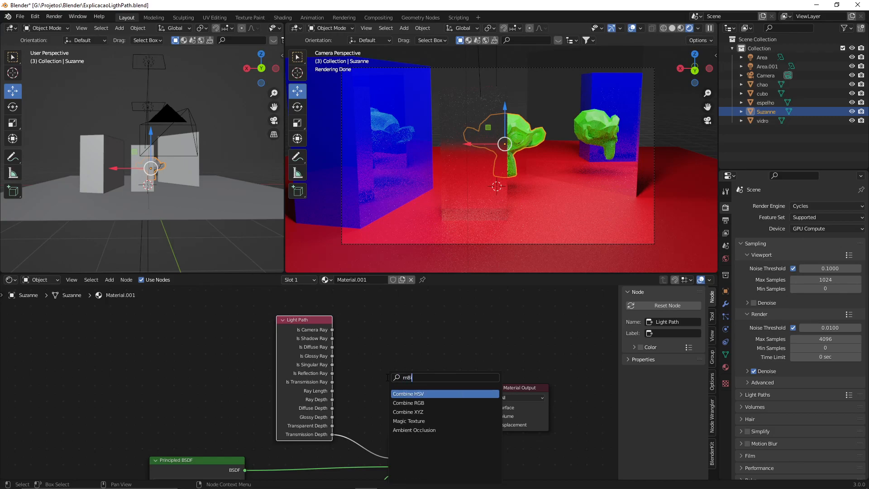
{"action": "key", "text": "BackSpace"}
{"action": "key", "text": "BackSpace"}
{"action": "type", "text": "ix"}
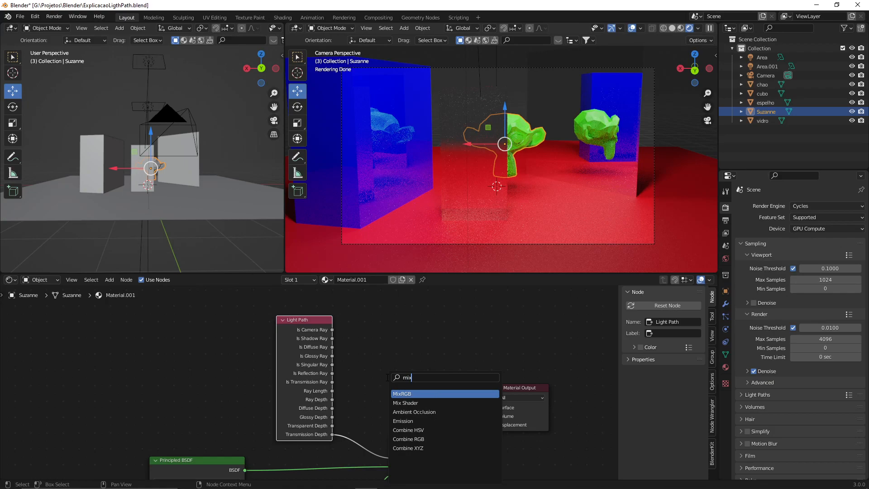
{"action": "key", "text": "Return"}
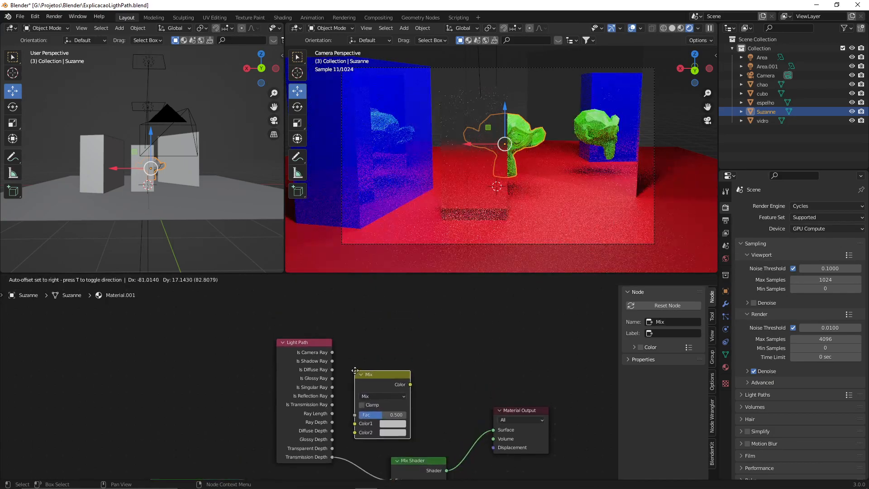
{"action": "left_click", "coordinate": [384, 391]}
- Set the new MixRGB node's blending mode to Add
{"action": "scroll", "coordinate": [387, 389], "scroll_direction": "up", "scroll_amount": 2}
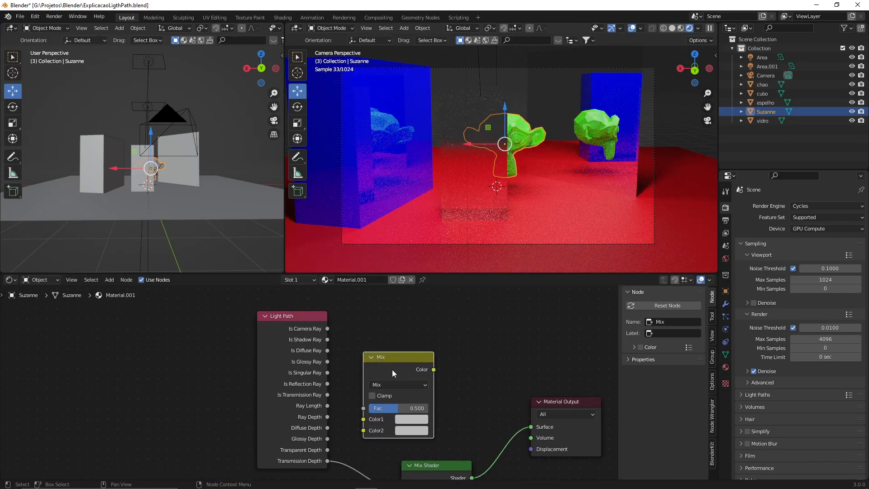
{"action": "left_click", "coordinate": [390, 384]}
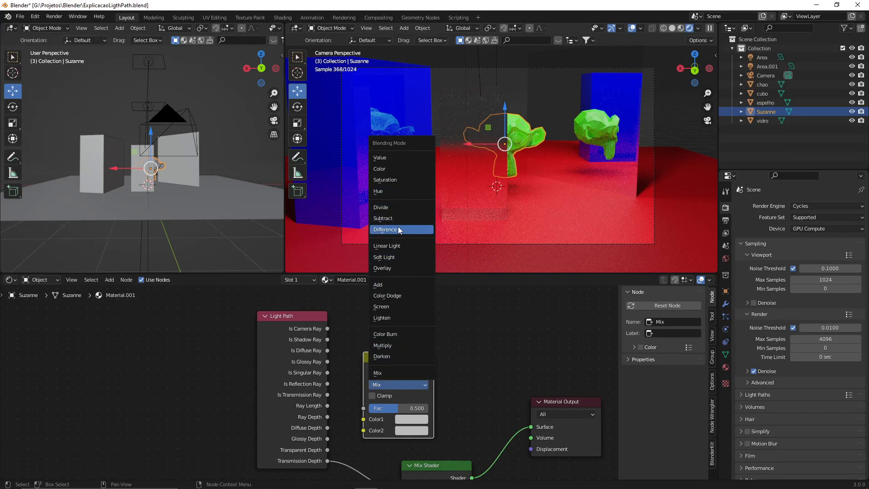
{"action": "left_click", "coordinate": [391, 285]}
- Connect the Light Path node's Is Camera Ray output to the Mix Shader's Fac input in place of Transmission Depth
{"action": "middle_click_drag", "start_coordinate": [405, 402], "coordinate": [390, 350]}
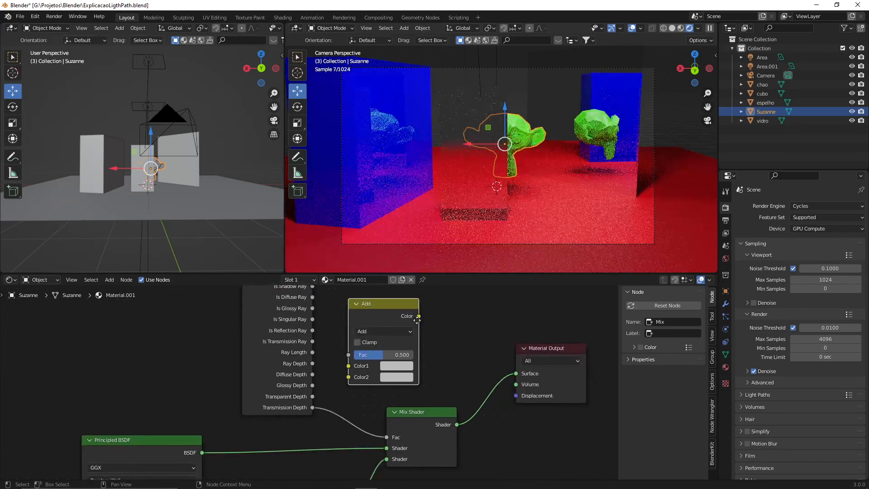
{"action": "middle_click_drag", "start_coordinate": [303, 293], "coordinate": [311, 319]}
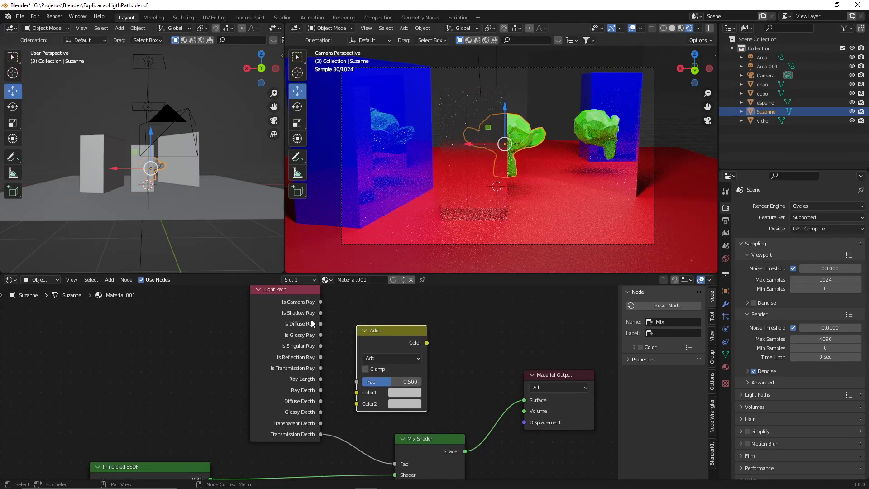
{"action": "left_click_drag", "start_coordinate": [320, 302], "coordinate": [394, 463]}
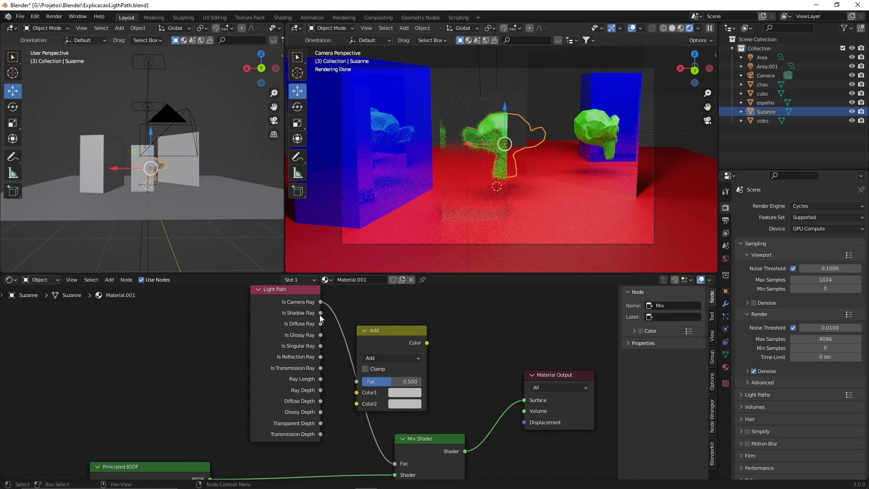
- Link the Light Path's Is Camera Ray and Is Shadow Ray outputs to the Add node's Color1 and Color2 inputs, respectively
{"action": "left_click_drag", "start_coordinate": [319, 314], "coordinate": [325, 321]}
{"action": "left_click_drag", "start_coordinate": [340, 386], "coordinate": [340, 385]}
{"action": "left_click_drag", "start_coordinate": [378, 334], "coordinate": [402, 319]}
{"action": "left_click_drag", "start_coordinate": [320, 302], "coordinate": [386, 379]}
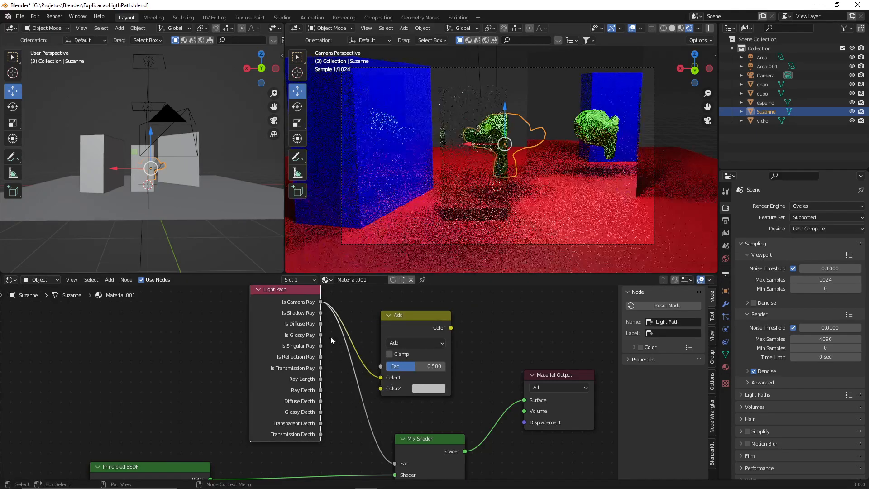
{"action": "left_click_drag", "start_coordinate": [320, 313], "coordinate": [382, 387]}
- Feed the Add node's Color output into the Mix Shader's Fac and set the Add node's own factor to 1.000
{"action": "middle_click_drag", "start_coordinate": [464, 322], "coordinate": [415, 295]}
{"action": "left_click_drag", "start_coordinate": [403, 301], "coordinate": [349, 435]}
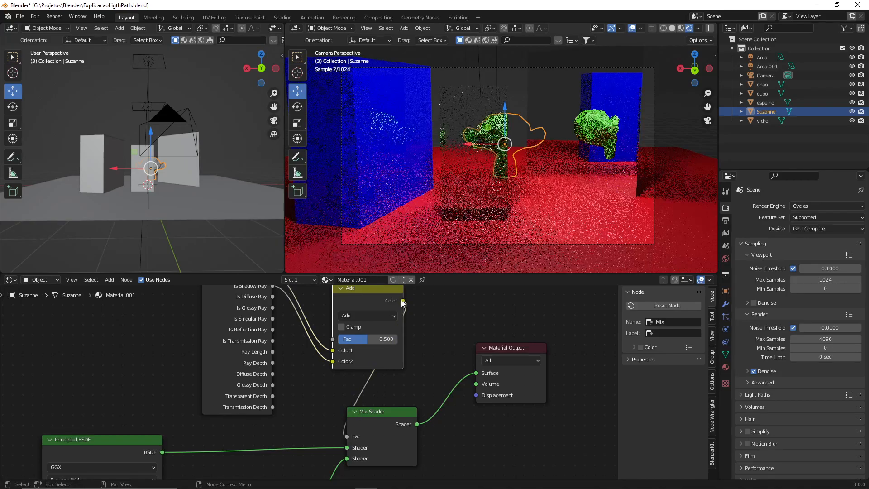
{"action": "left_click_drag", "start_coordinate": [381, 300], "coordinate": [349, 307]}
{"action": "left_click_drag", "start_coordinate": [331, 347], "coordinate": [368, 364]}
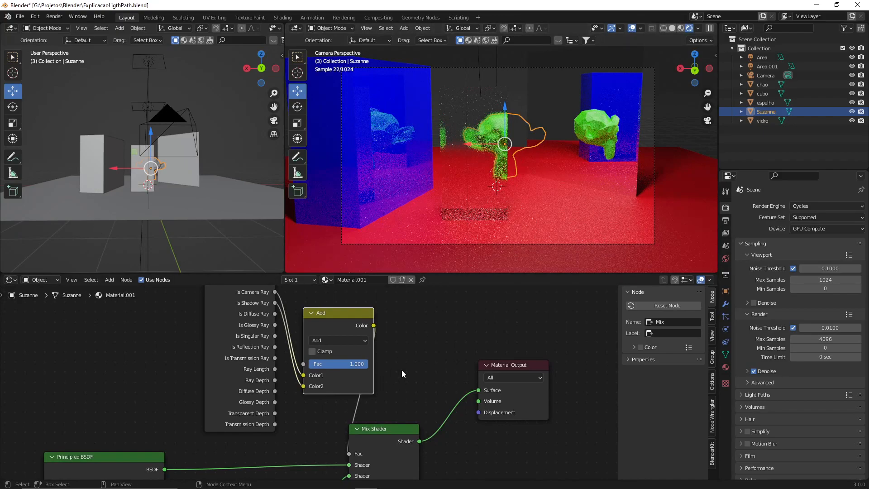
{"action": "left_click", "coordinate": [311, 401]}
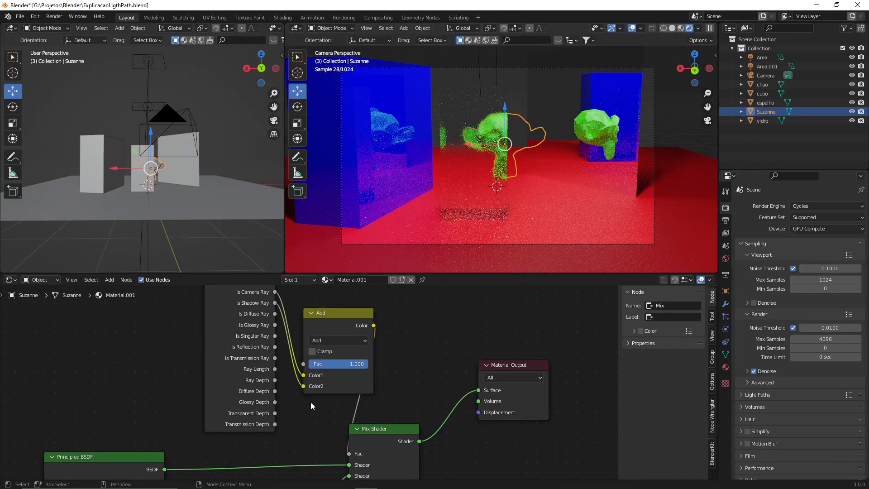
{"action": "left_click", "coordinate": [328, 379]}
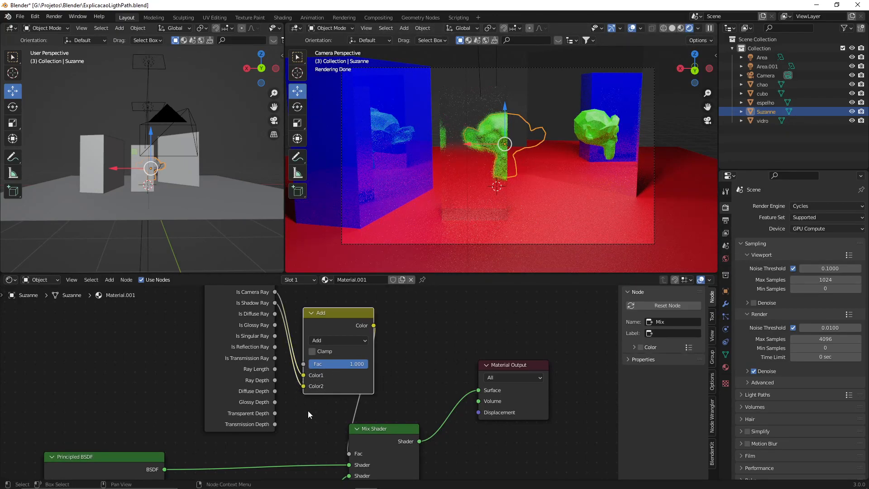
- Move the Mix Shader node closer to the Material Output and deselect Suzanne in the camera view
{"action": "left_click_drag", "start_coordinate": [289, 403], "coordinate": [337, 385]}
{"action": "left_click_drag", "start_coordinate": [291, 406], "coordinate": [332, 375]}
{"action": "left_click_drag", "start_coordinate": [401, 425], "coordinate": [436, 405]}
{"action": "left_click", "coordinate": [515, 92]}
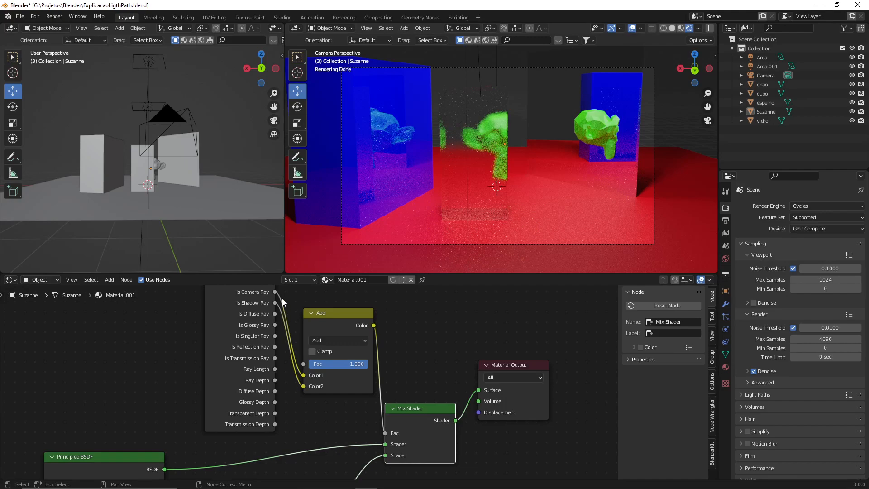
- Replace the Add node's inputs with Is Shadow Ray into Color1 and Is Reflection Ray into Color2
{"action": "left_click_drag", "start_coordinate": [274, 346], "coordinate": [303, 385]}
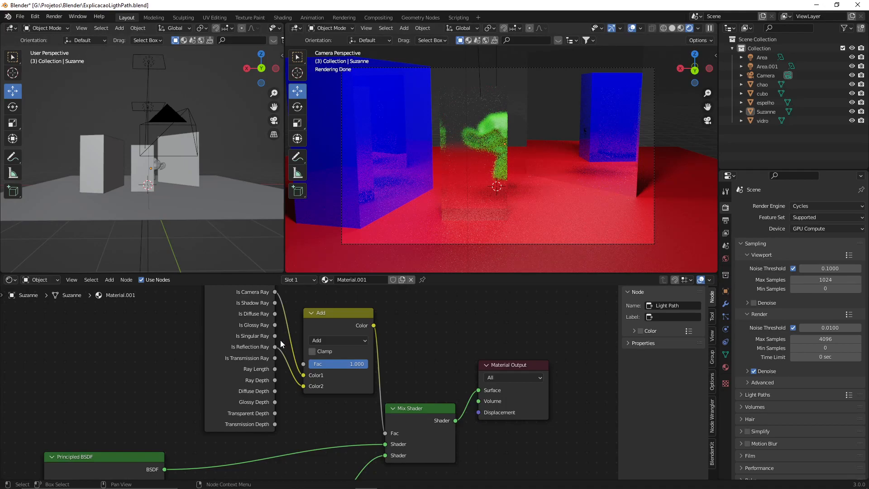
{"action": "middle_click_drag", "start_coordinate": [280, 341], "coordinate": [284, 335]}
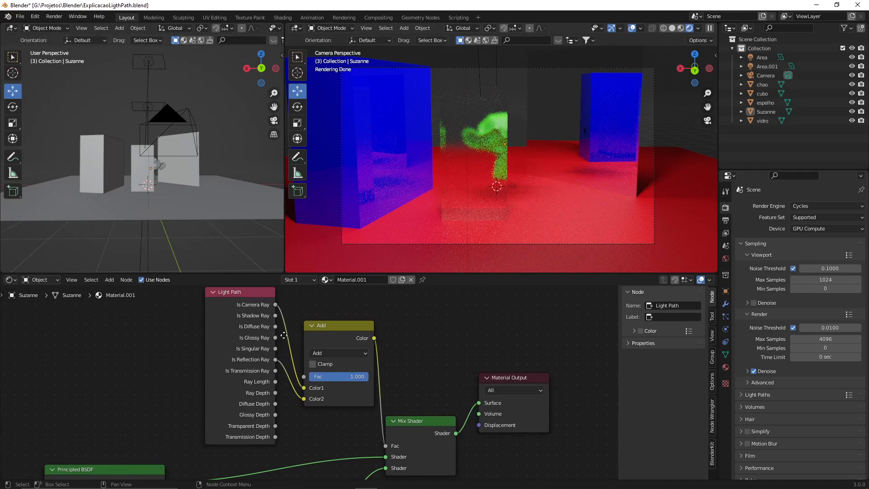
{"action": "left_click_drag", "start_coordinate": [275, 315], "coordinate": [303, 388]}
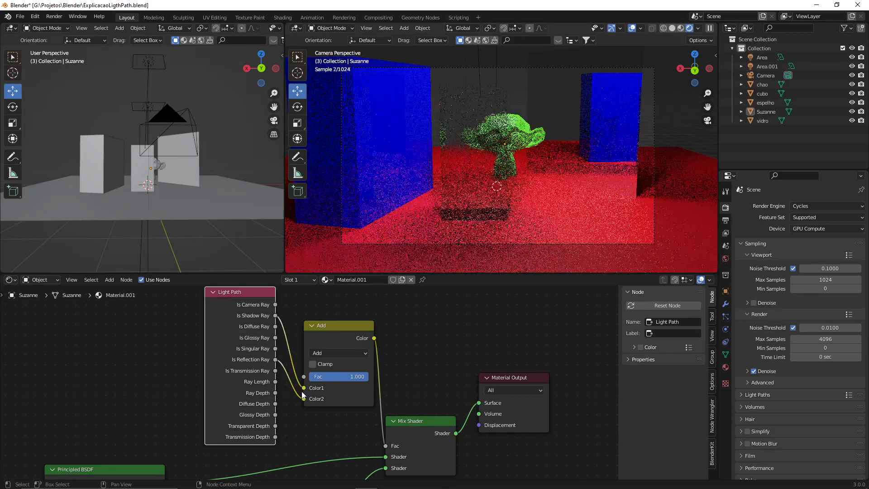
{"action": "left_click", "coordinate": [442, 316]}
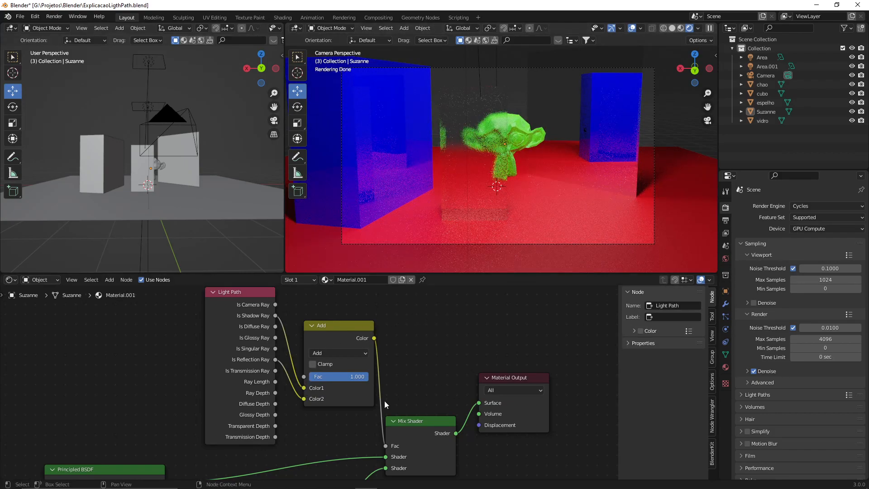
- Move the Add node slightly higher beside the Light Path node and leave it deselected
{"action": "left_click_drag", "start_coordinate": [338, 335], "coordinate": [344, 317]}
{"action": "middle_click_drag", "start_coordinate": [397, 336], "coordinate": [421, 352]}
{"action": "left_click_drag", "start_coordinate": [365, 335], "coordinate": [354, 334]}
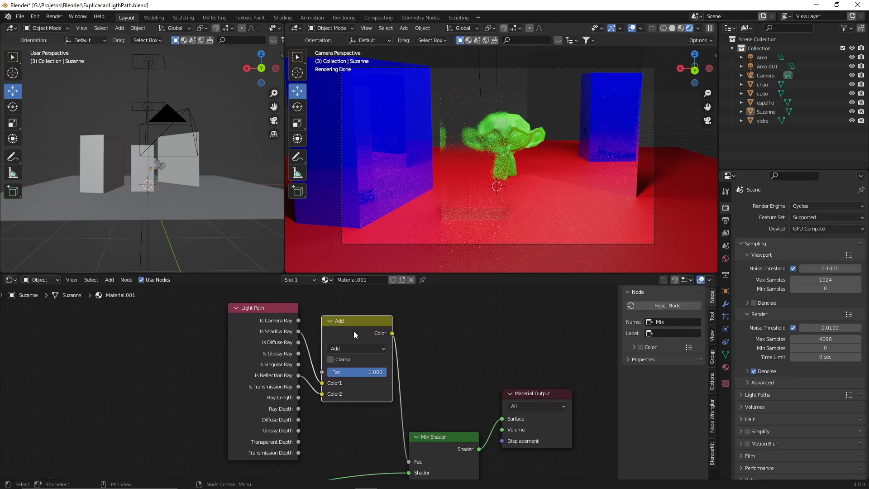
{"action": "left_click_drag", "start_coordinate": [216, 463], "coordinate": [307, 298]}
{"action": "left_click", "coordinate": [324, 459]}
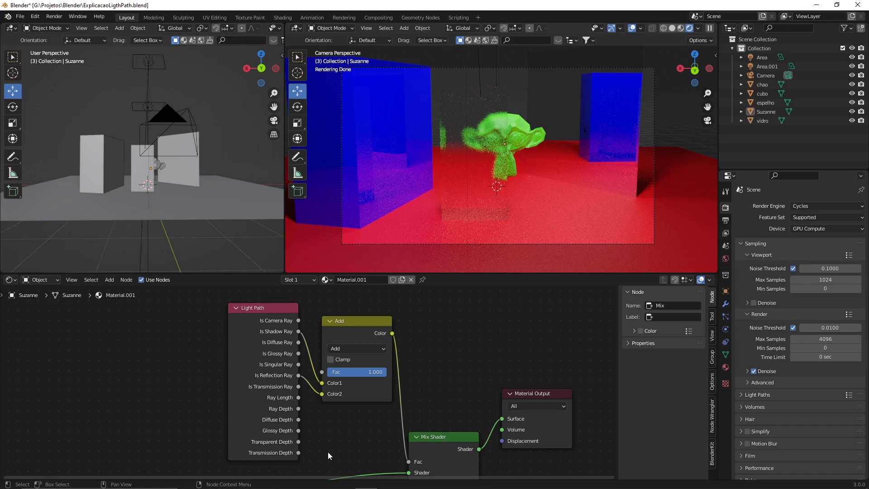
{"action": "right_click", "coordinate": [453, 347]}
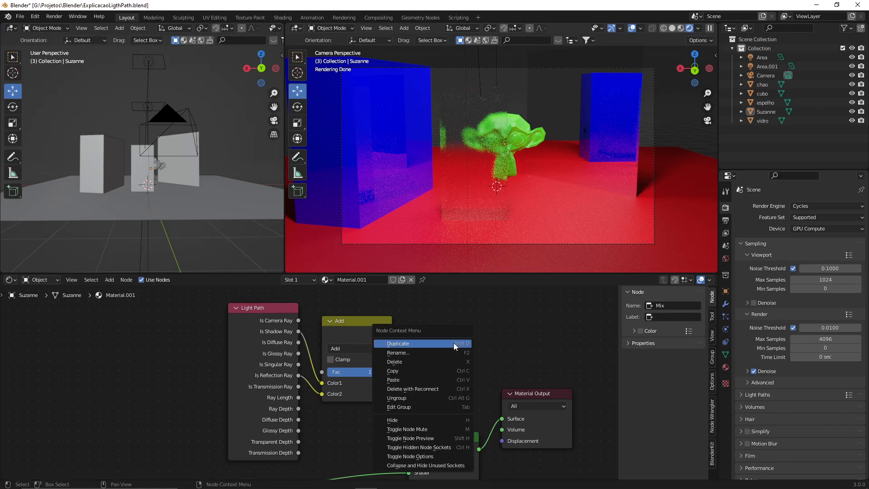
{"action": "key", "text": "shift+a"}
{"action": "left_click", "coordinate": [475, 321]}
{"action": "type", "text": "glass"}
{"action": "key", "text": "Escape"}
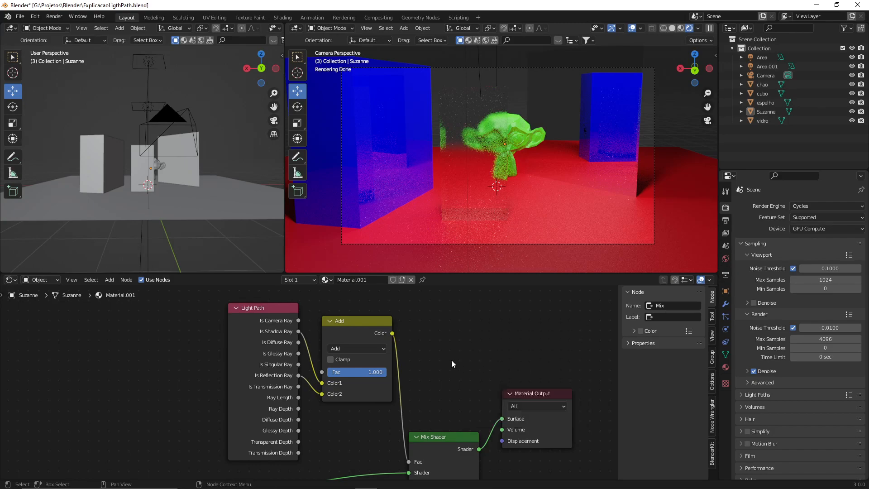
- Examine the shader nodes of the glass pane object vidro, and select Suzanne again to return to its material
{"action": "left_click", "coordinate": [475, 179]}
{"action": "scroll", "coordinate": [447, 395], "scroll_direction": "down", "scroll_amount": 1}
{"action": "middle_click_drag", "start_coordinate": [447, 397], "coordinate": [405, 275]}
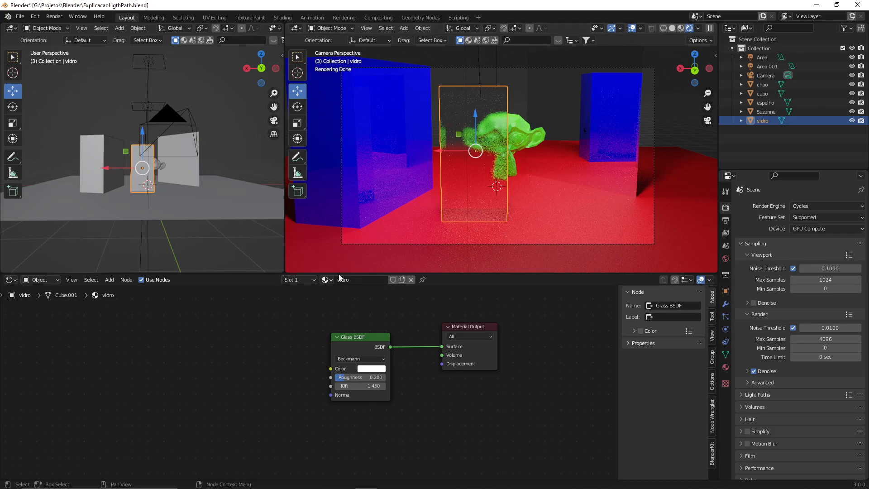
{"action": "left_click", "coordinate": [520, 131]}
{"action": "middle_click_drag", "start_coordinate": [368, 400], "coordinate": [449, 486]}
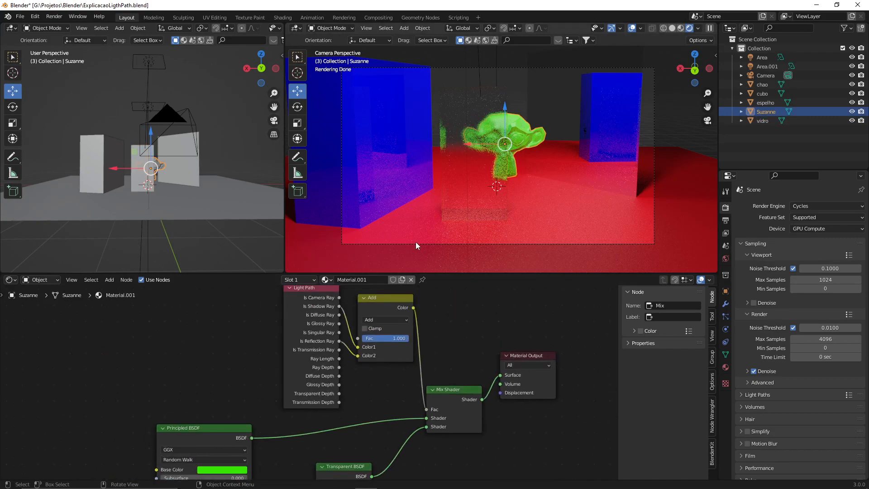
- Select the Light Path node and move it slightly farther away from the Add node
{"action": "scroll", "coordinate": [417, 245], "scroll_direction": "down", "scroll_amount": 2}
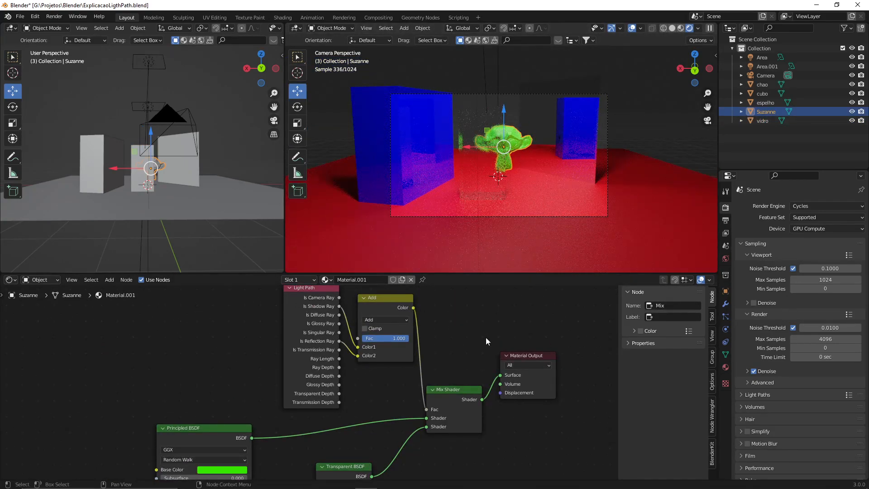
{"action": "middle_click_drag", "start_coordinate": [485, 337], "coordinate": [481, 349]}
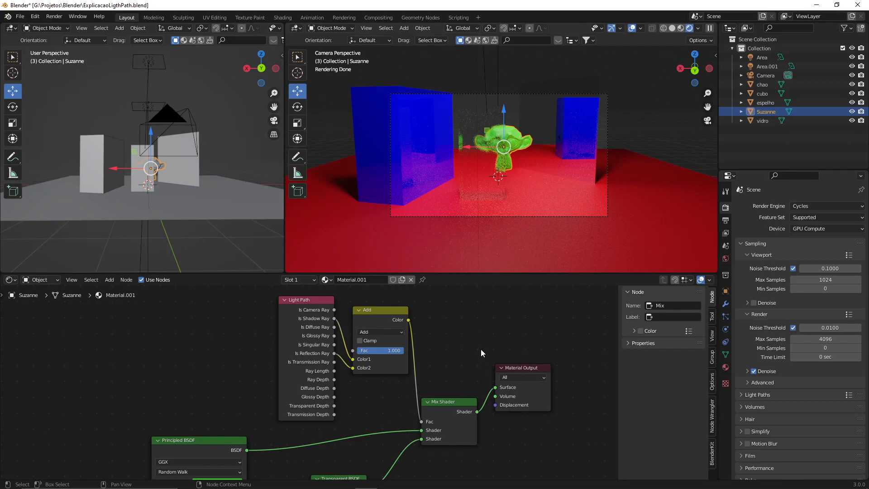
{"action": "middle_click_drag", "start_coordinate": [480, 327], "coordinate": [479, 363]}
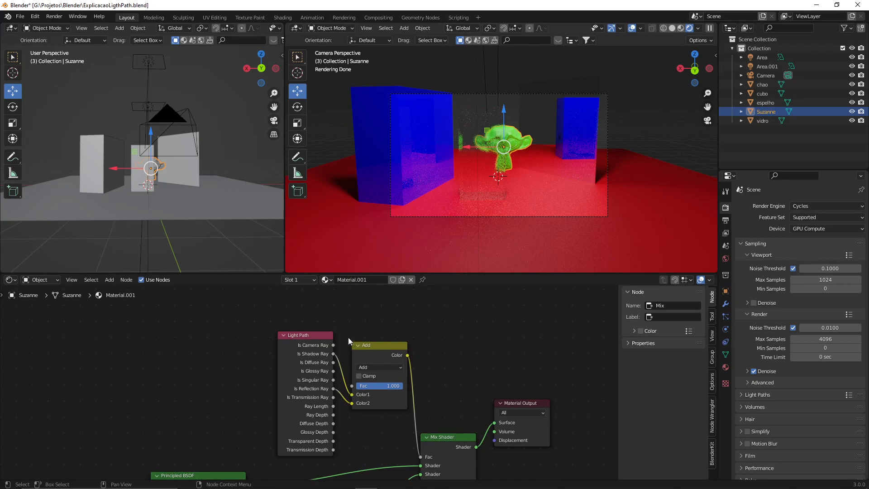
{"action": "left_click_drag", "start_coordinate": [340, 313], "coordinate": [265, 460]}
{"action": "middle_click_drag", "start_coordinate": [272, 415], "coordinate": [268, 361]}
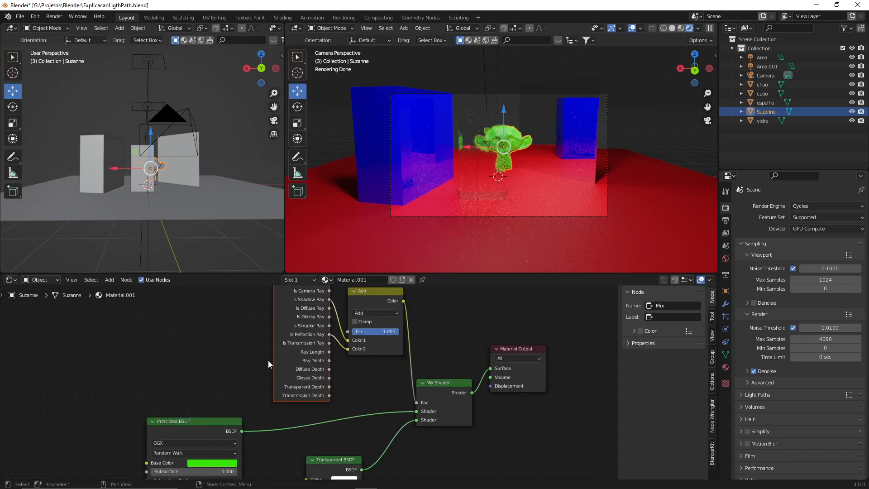
{"action": "middle_click_drag", "start_coordinate": [291, 314], "coordinate": [290, 361]}
{"action": "mouse_move", "coordinate": [289, 340]}
{"action": "left_mouse_down"}
{"action": "mouse_move", "coordinate": [293, 326]}
{"action": "mouse_move", "coordinate": [280, 335]}
{"action": "left_mouse_up"}
{"action": "left_click", "coordinate": [254, 340]}
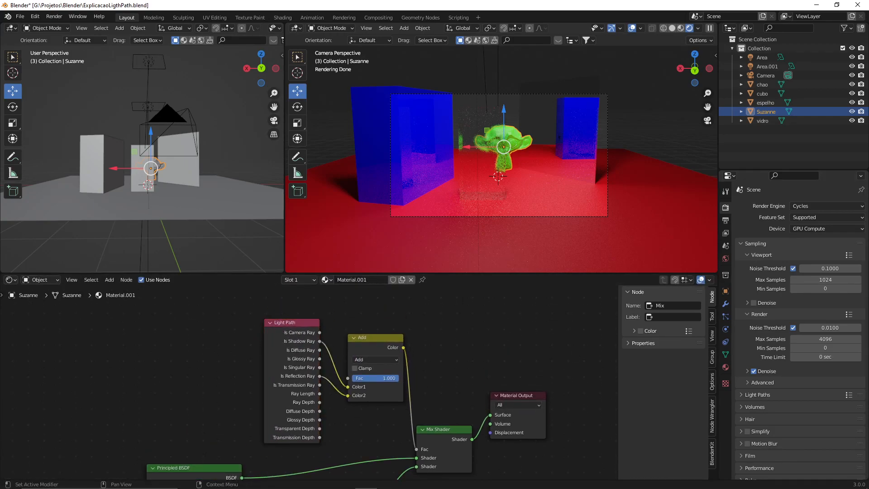